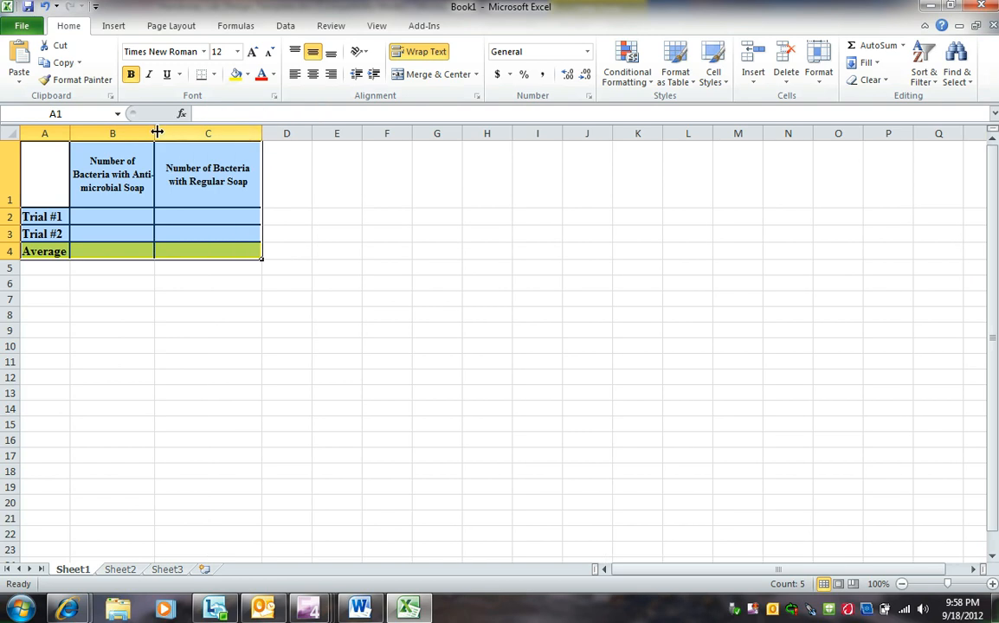
Widen columns B and C of the bacteria table and make rows 2 to 4 taller.
{"action": "left_click_drag", "start_coordinate": [280, 140], "coordinate": [297, 139]}
{"action": "left_click", "coordinate": [375, 254]}
{"action": "mouse_move", "coordinate": [9, 216]}
{"action": "left_mouse_down"}
{"action": "mouse_move", "coordinate": [8, 251]}
{"action": "mouse_move", "coordinate": [9, 233]}
{"action": "left_mouse_up"}
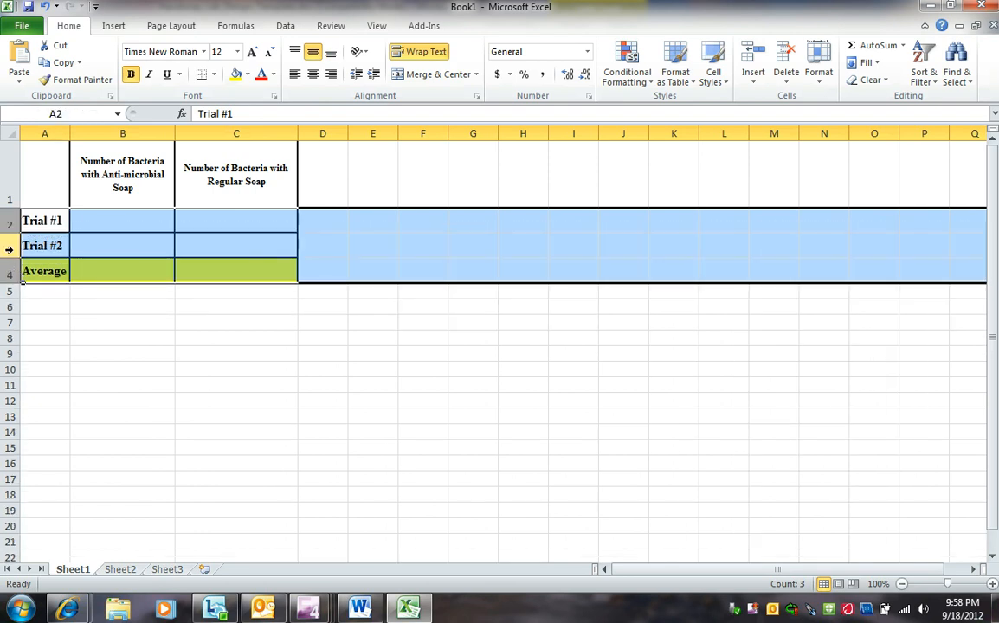
{"action": "left_click", "coordinate": [191, 325]}
Enter the anti-microbial soap counts: 46 for Trial #1 and 25 for Trial #2.
{"action": "left_click", "coordinate": [137, 222]}
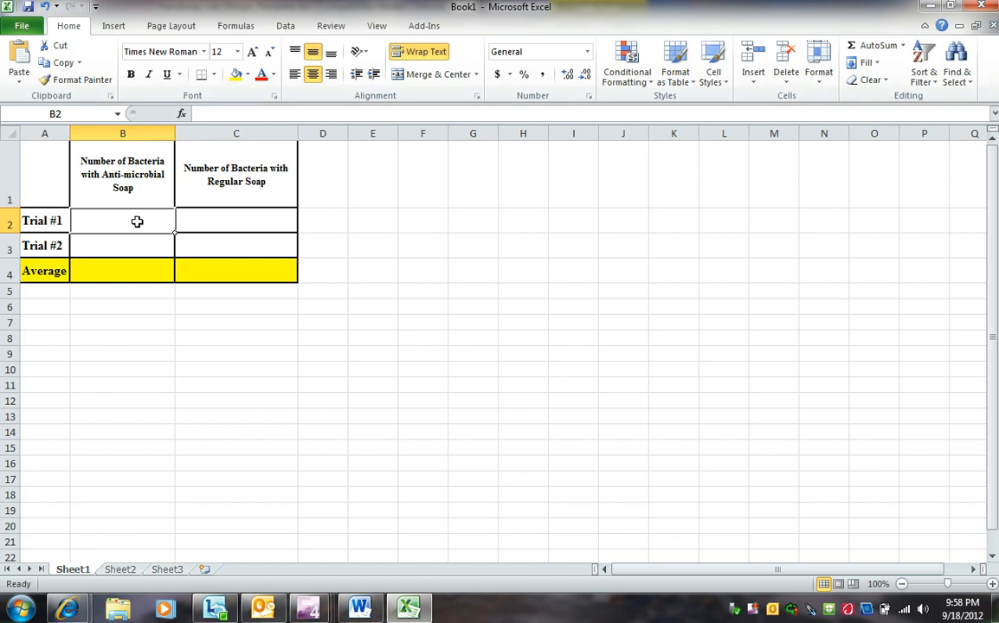
{"action": "type", "text": "46"}
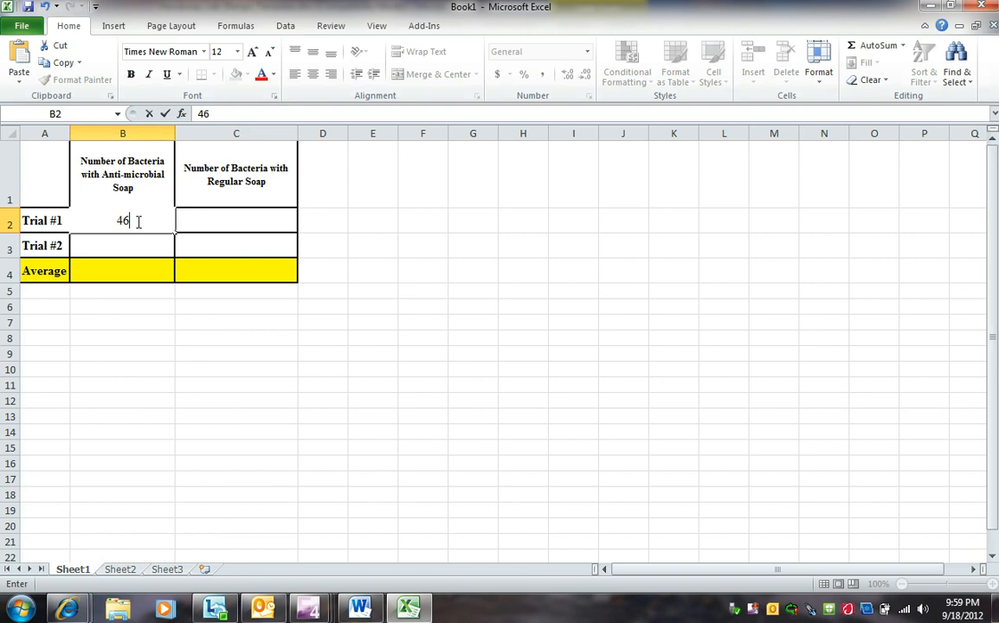
{"action": "key", "text": "Return"}
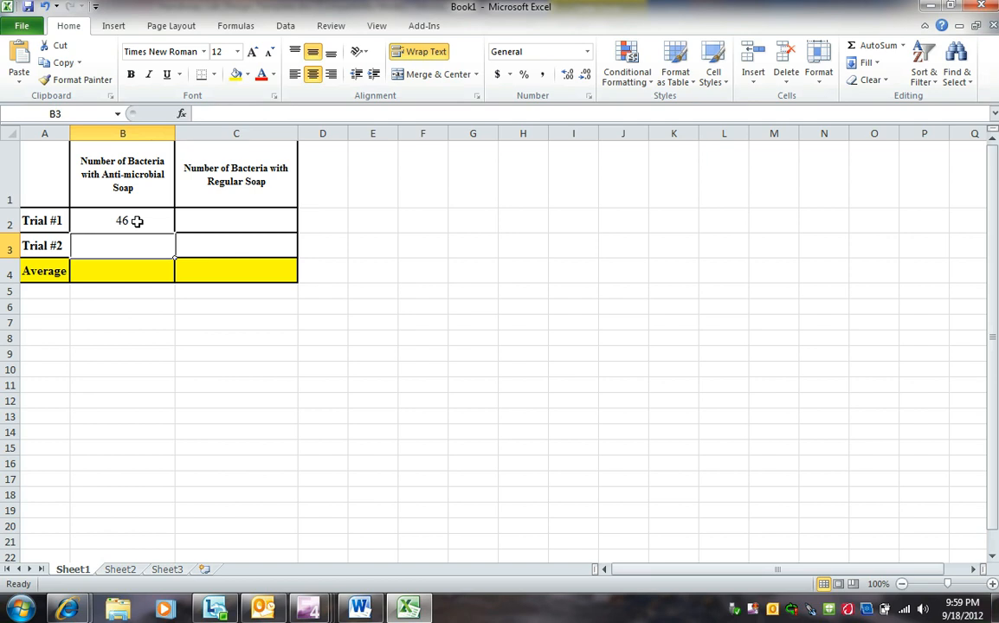
{"action": "type", "text": "25"}
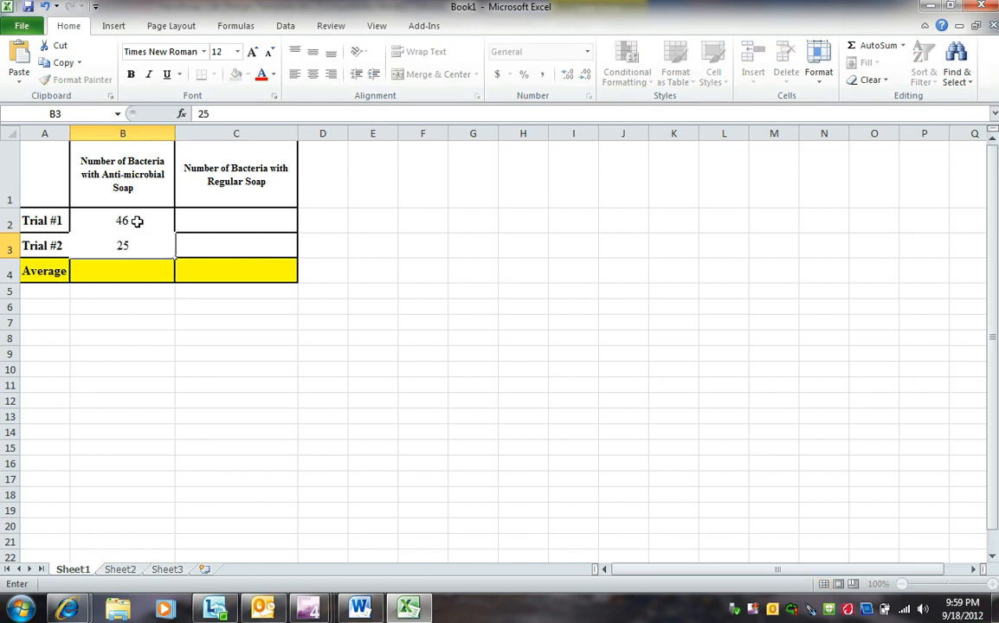
{"action": "key", "text": "Tab"}
Enter the regular soap counts: 58 for Trial #1 and 60 for Trial #2.
{"action": "key", "text": "Up"}
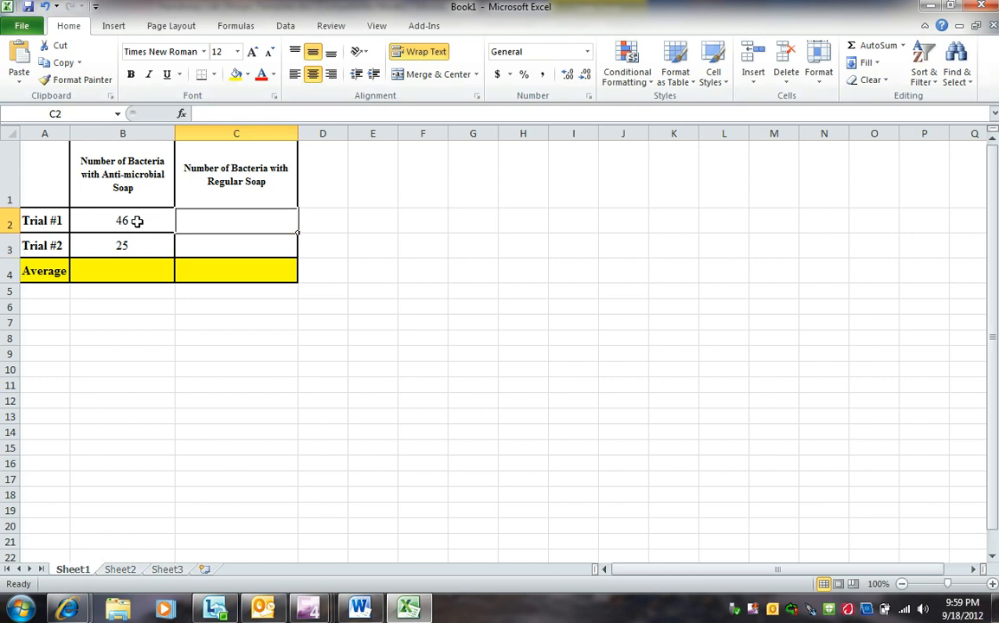
{"action": "type", "text": "58"}
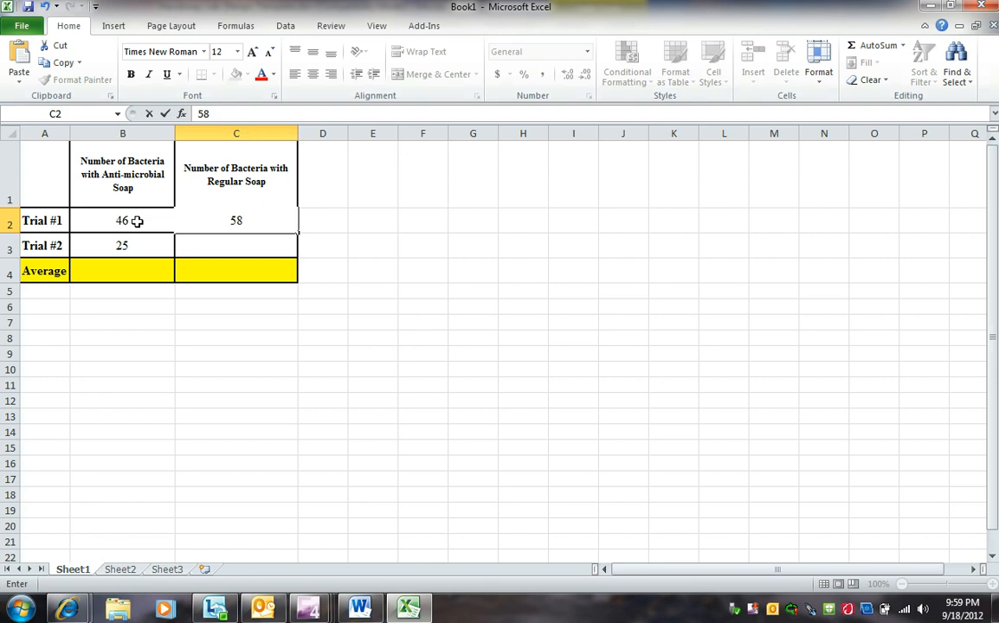
{"action": "key", "text": "Return"}
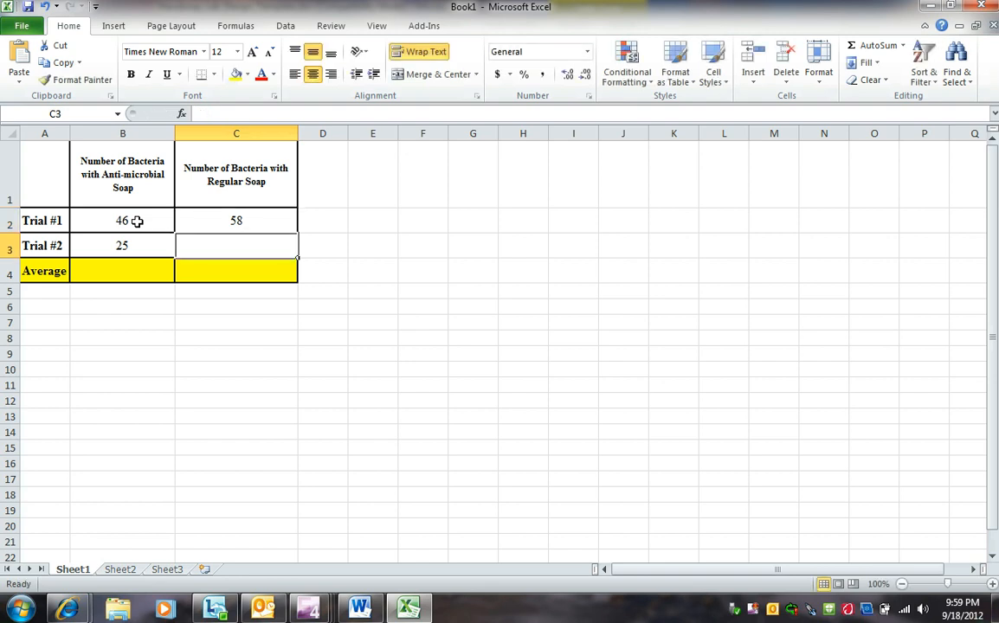
{"action": "type", "text": "60"}
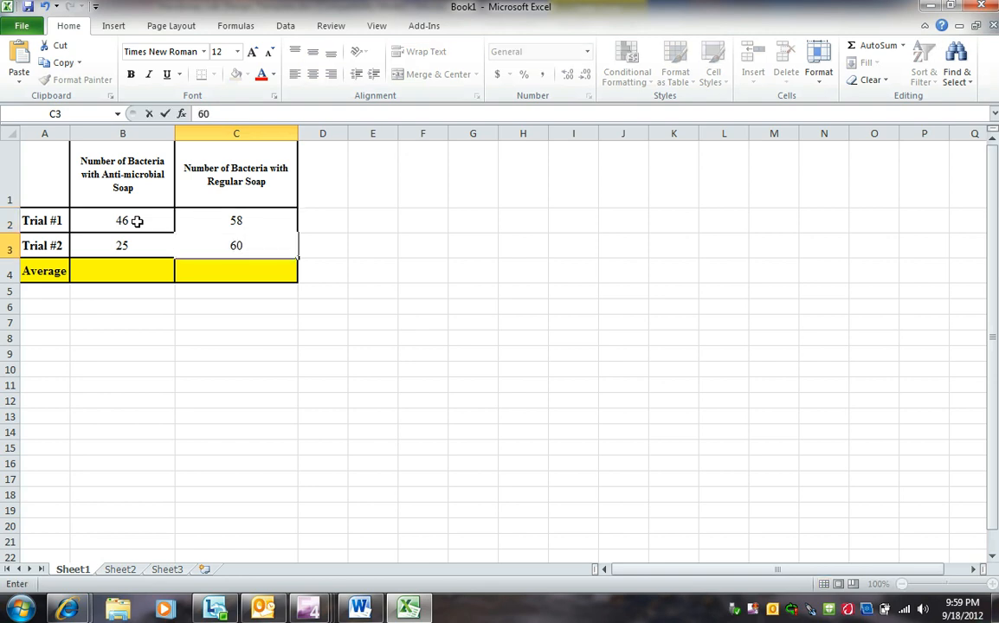
{"action": "key", "text": "Return"}
Calculate the average of the two anti-microbial trials, B2:B3, in the Average row using the Average function.
{"action": "left_click", "coordinate": [102, 274]}
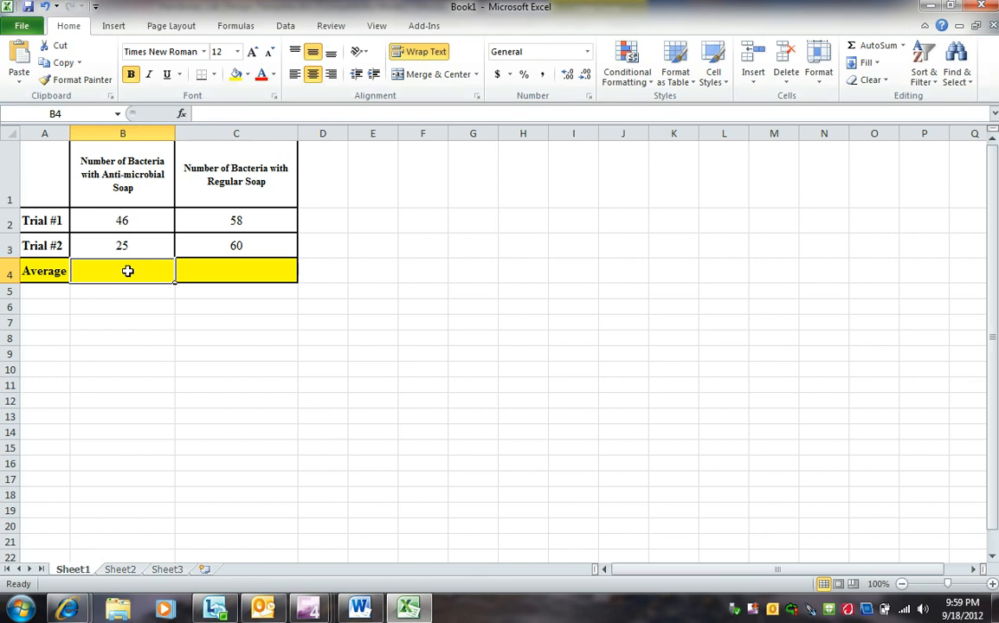
{"action": "left_click", "coordinate": [902, 47]}
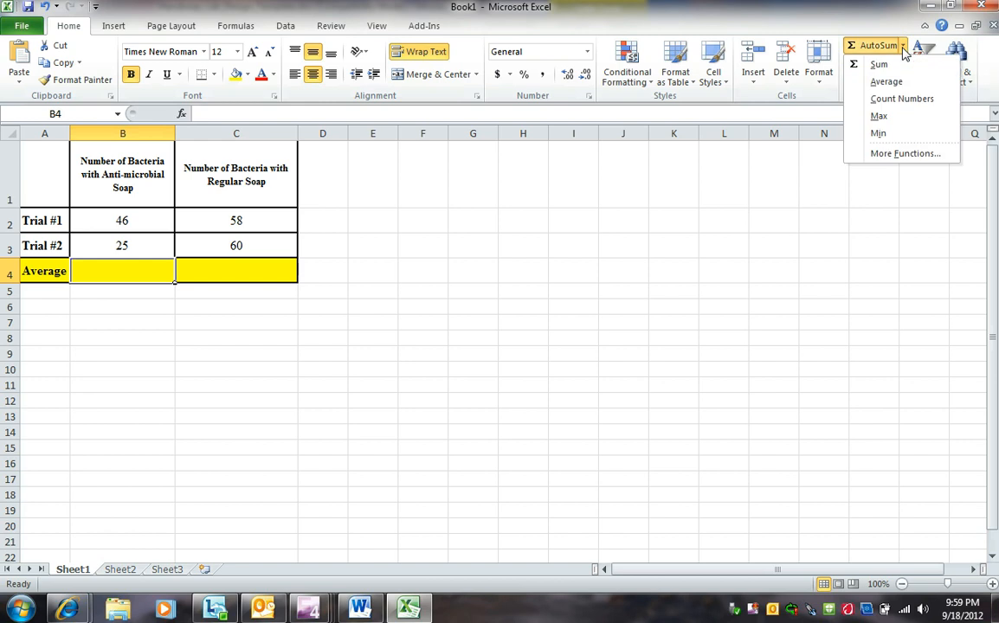
{"action": "left_click", "coordinate": [896, 86]}
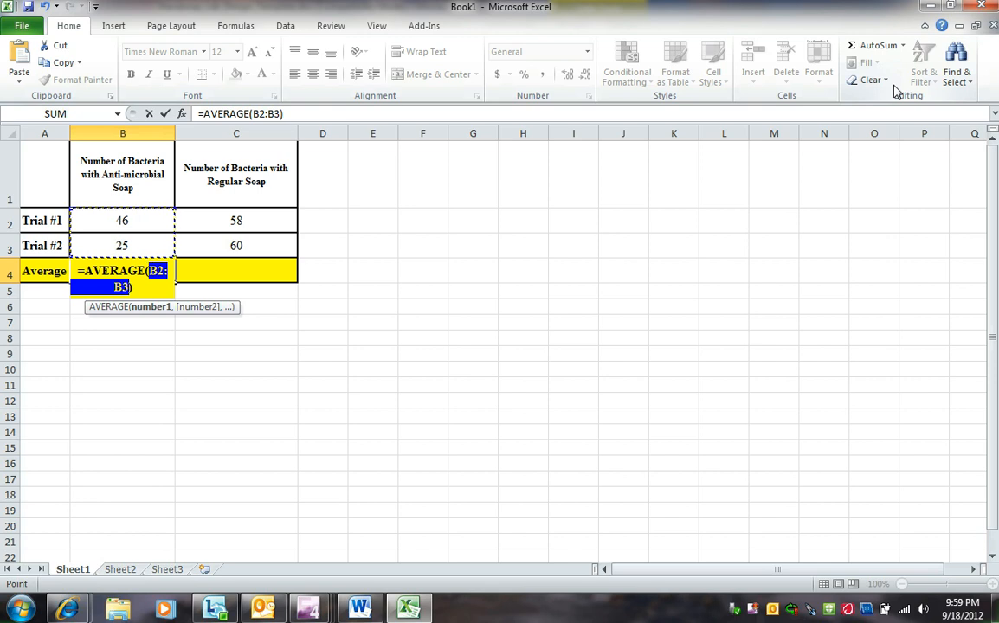
{"action": "key", "text": "Return"}
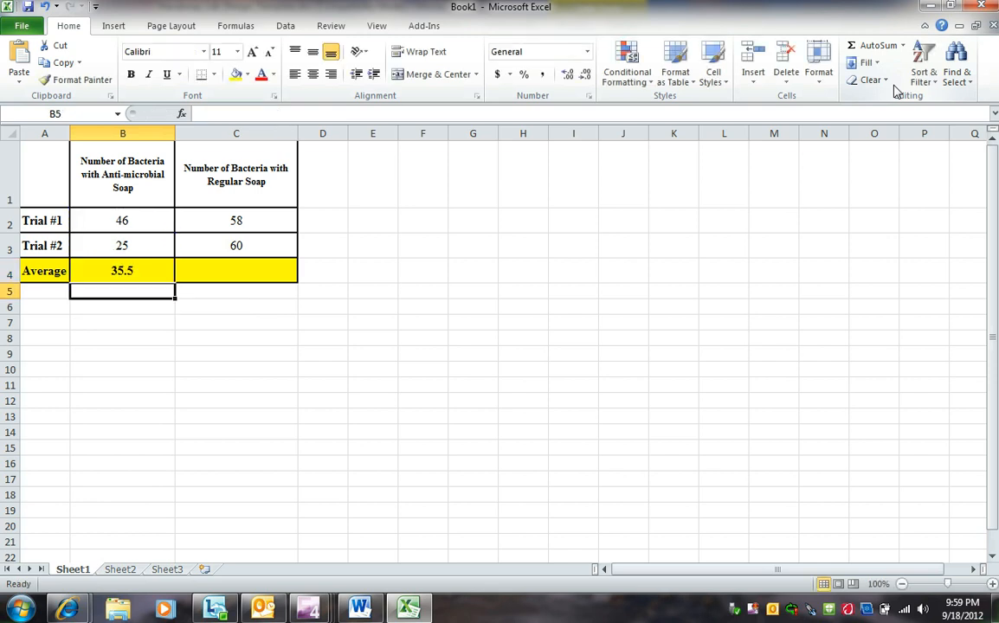
Fill the average formula from B4 across to the regular soap column in C4.
{"action": "left_click", "coordinate": [143, 273]}
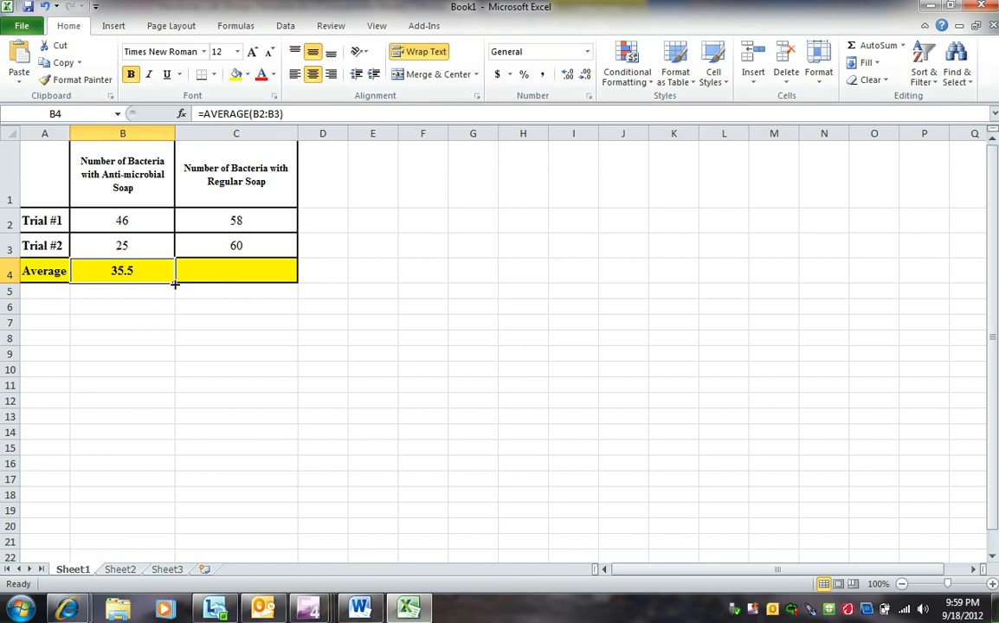
{"action": "left_click_drag", "start_coordinate": [175, 284], "coordinate": [175, 284]}
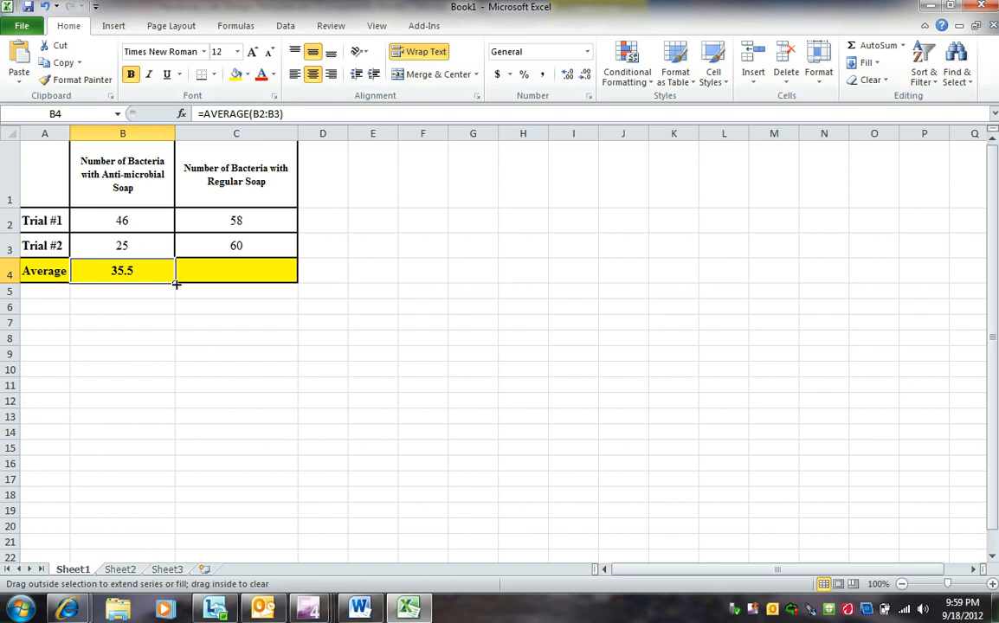
{"action": "left_click_drag", "start_coordinate": [176, 284], "coordinate": [246, 278]}
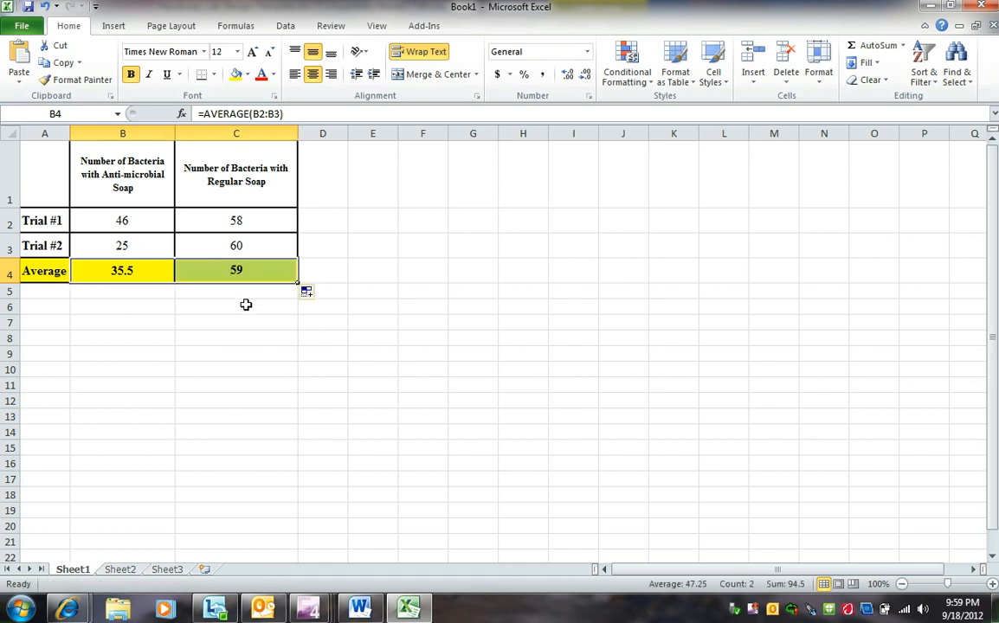
{"action": "left_click", "coordinate": [242, 301]}
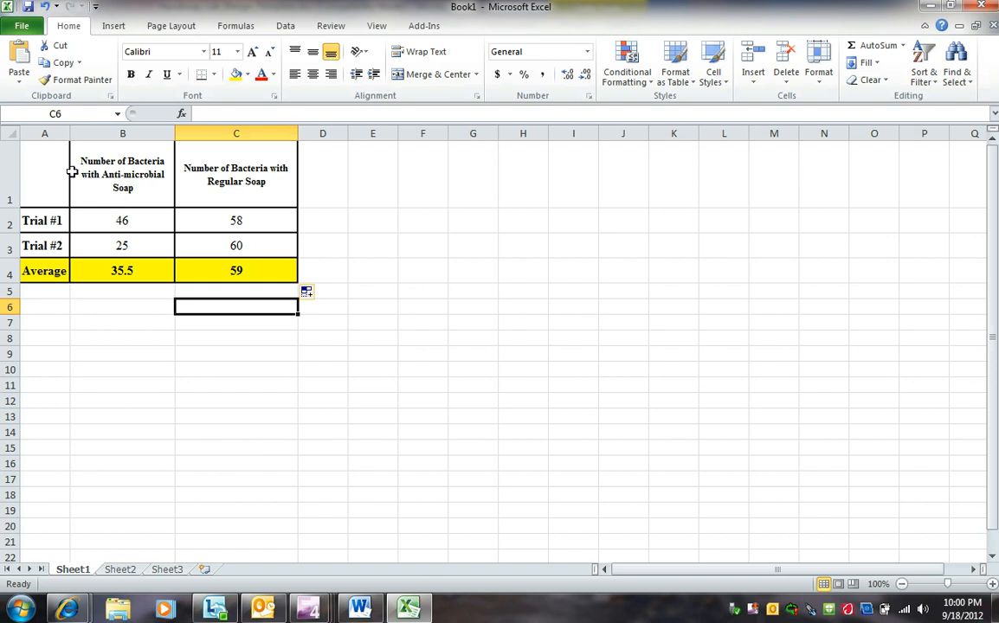
Create a 2-D clustered bar chart from the whole table A1:C4 and place it beside the table.
{"action": "left_click_drag", "start_coordinate": [47, 158], "coordinate": [232, 271]}
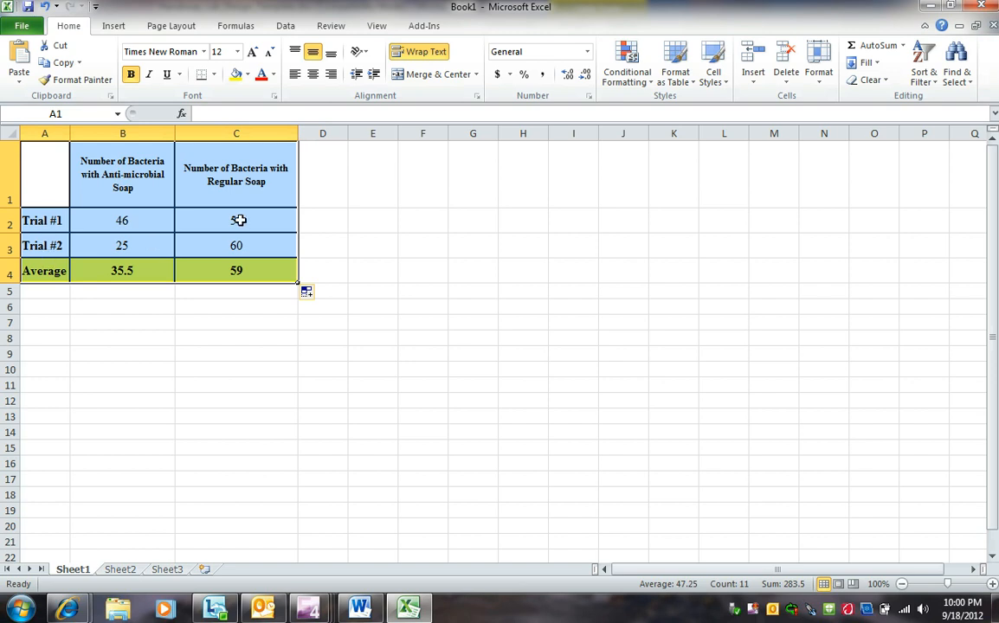
{"action": "left_click", "coordinate": [115, 27]}
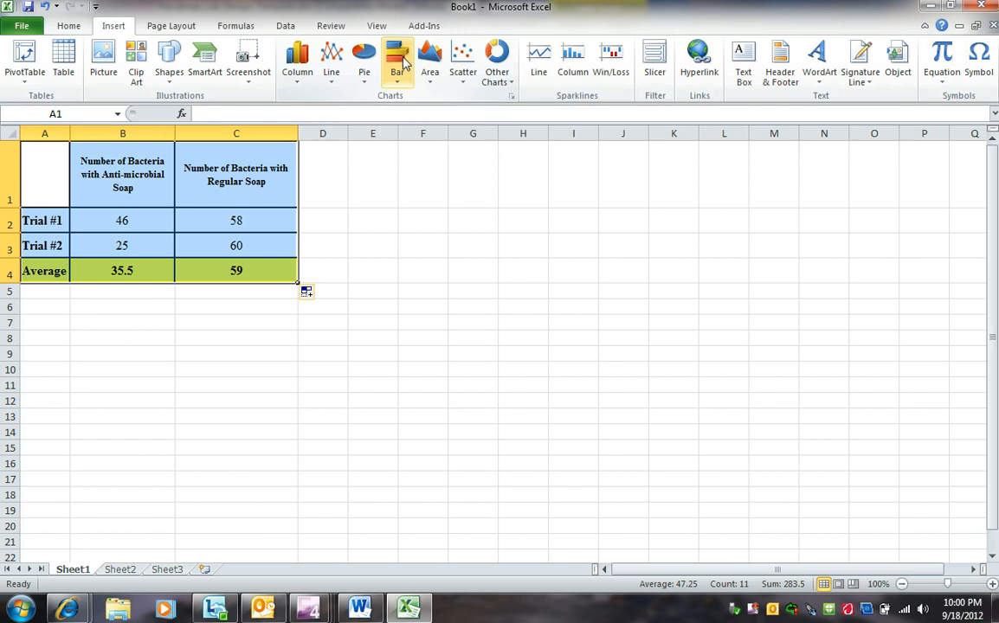
{"action": "left_click", "coordinate": [400, 63]}
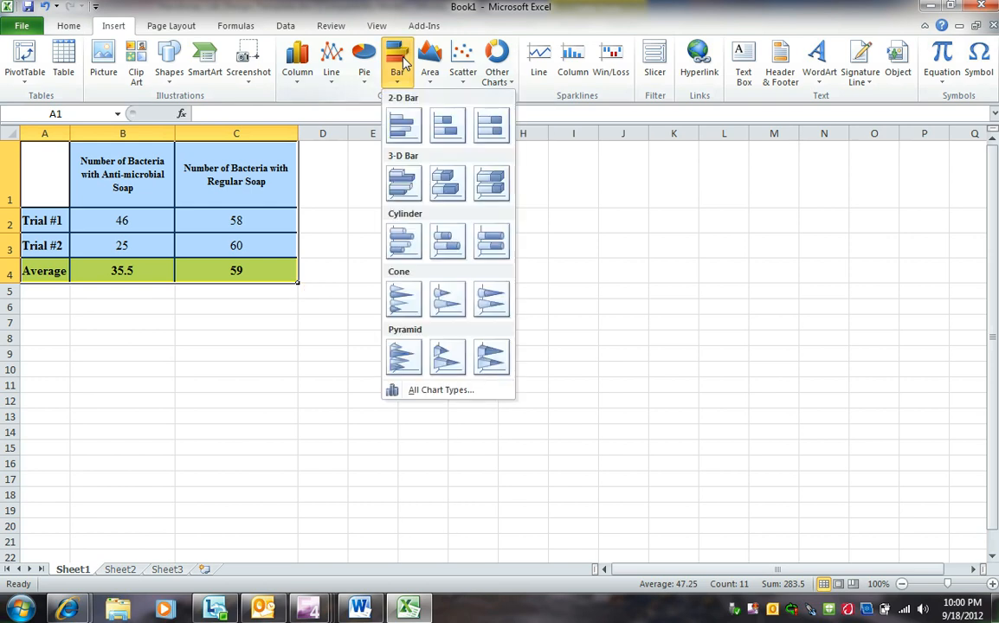
{"action": "left_click", "coordinate": [402, 129]}
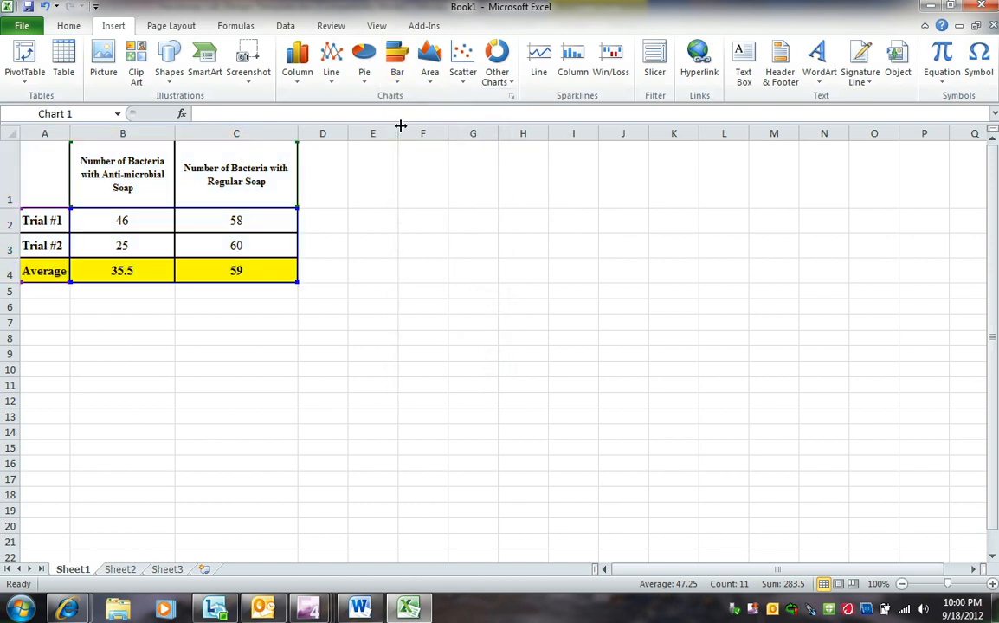
{"action": "left_click_drag", "start_coordinate": [587, 243], "coordinate": [624, 176]}
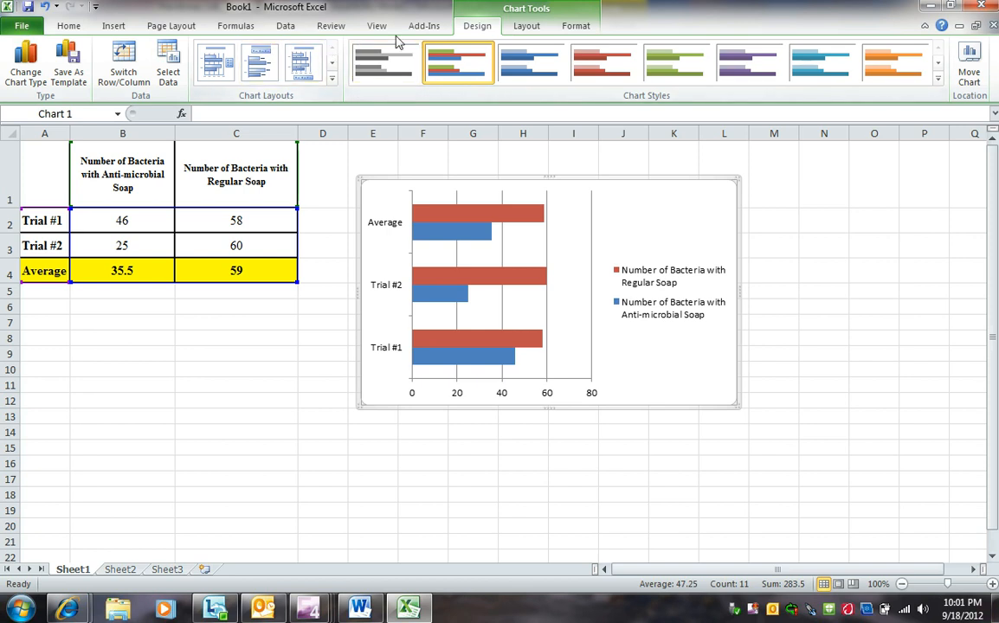
Add a title above the bar chart's plot and select its placeholder text for editing.
{"action": "left_click", "coordinate": [527, 27]}
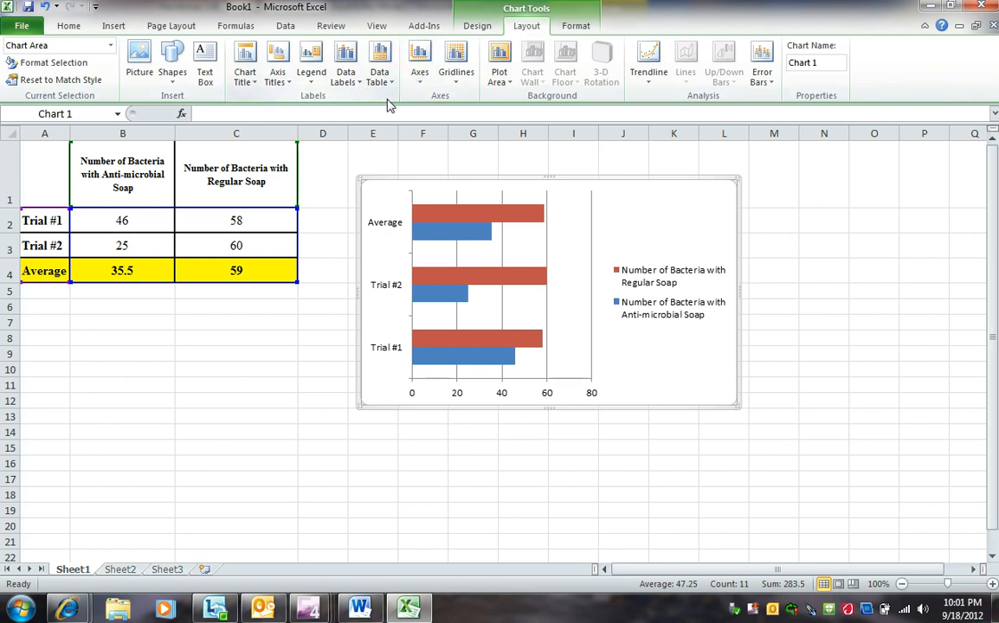
{"action": "left_click", "coordinate": [255, 85]}
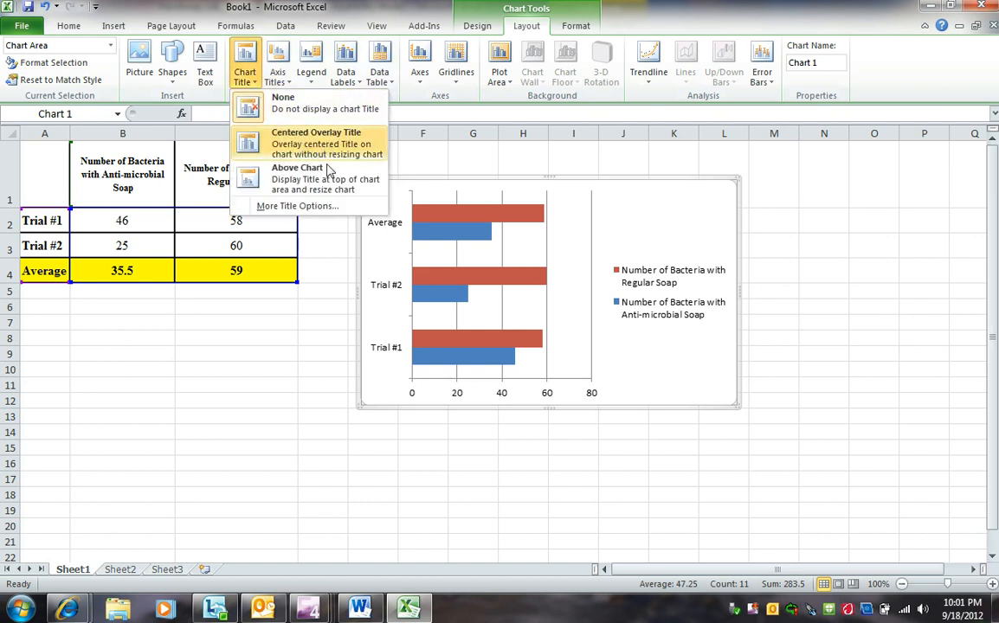
{"action": "left_click", "coordinate": [291, 168]}
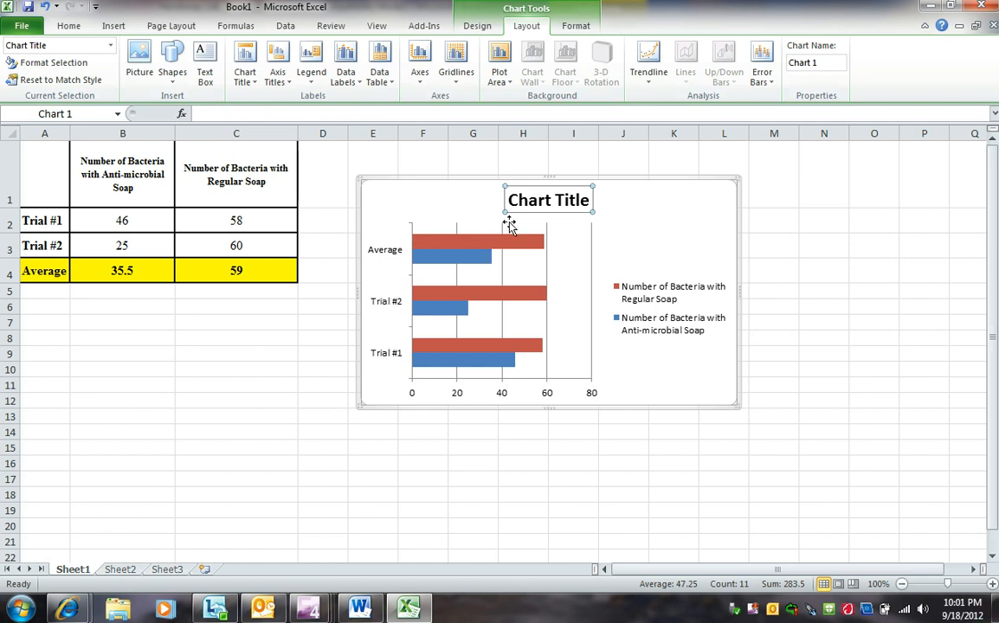
{"action": "left_click", "coordinate": [539, 201]}
{"action": "triple_click", "coordinate": [539, 201]}
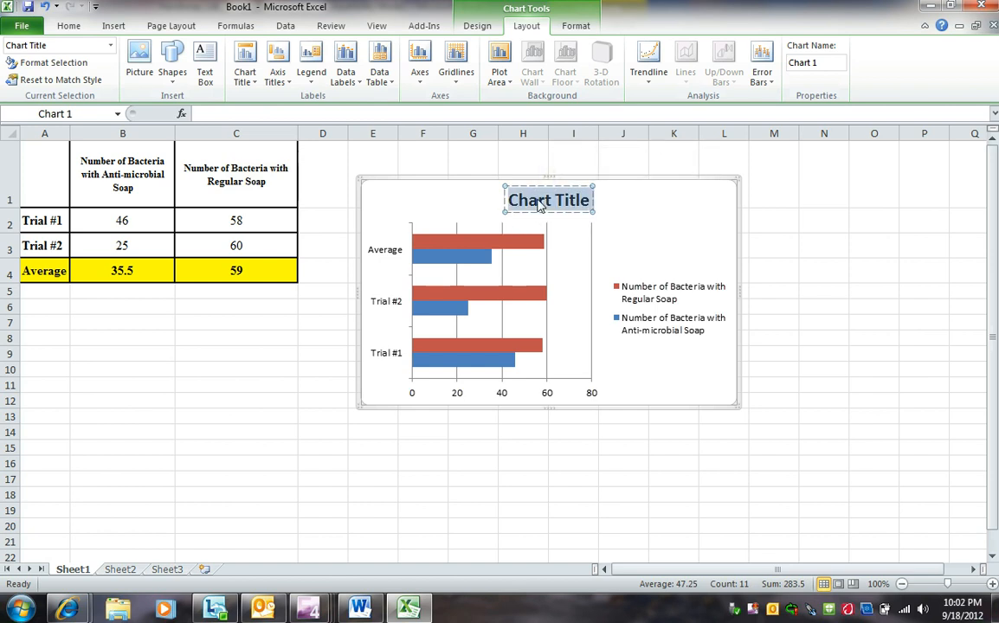
{"action": "type", "text": "Number of"}
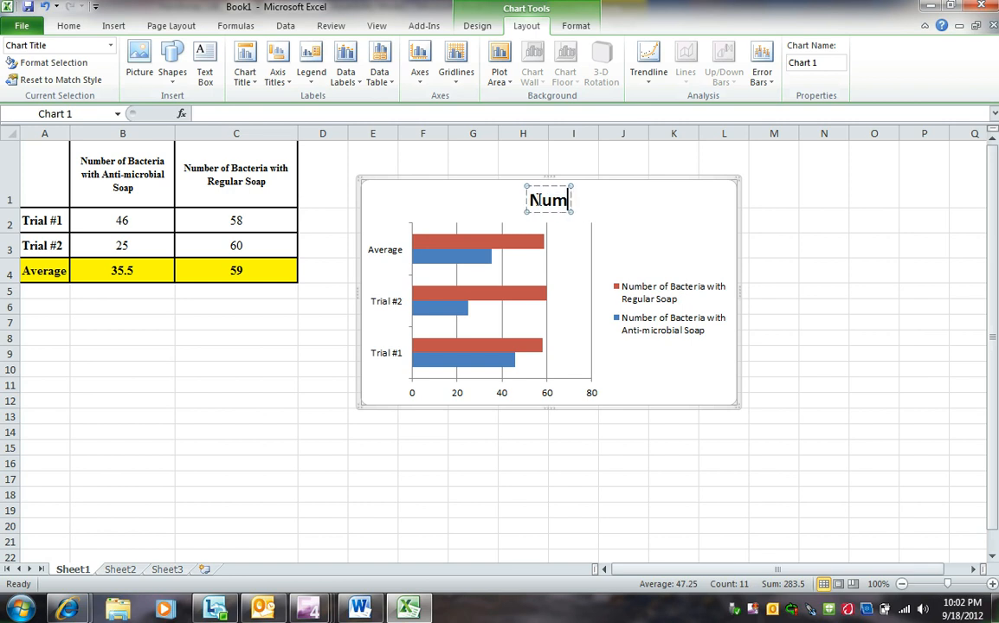
{"action": "type", "text": "acteria"}
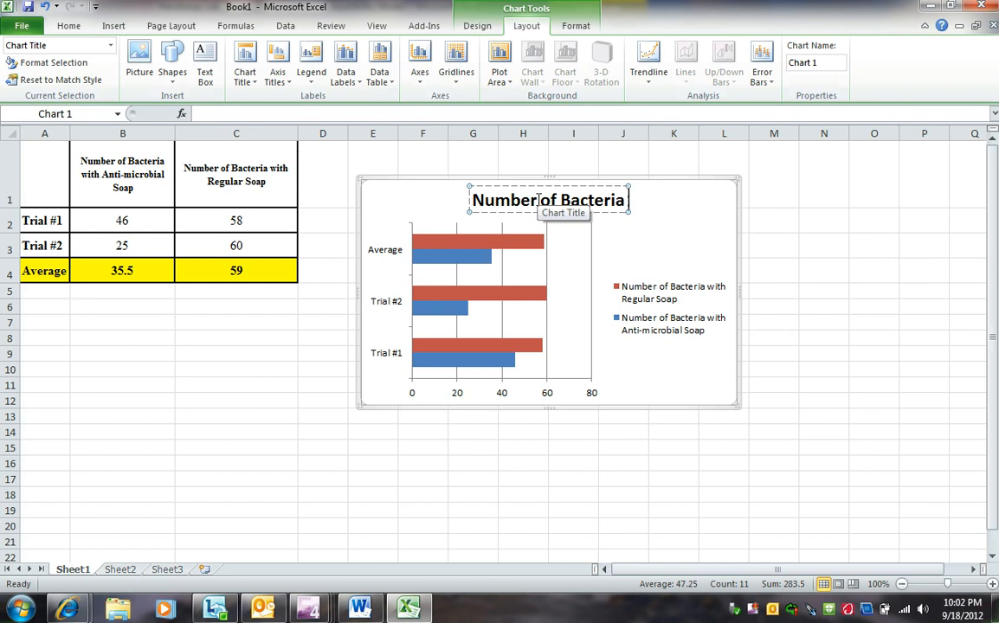
{"action": "type", "text": "f"}
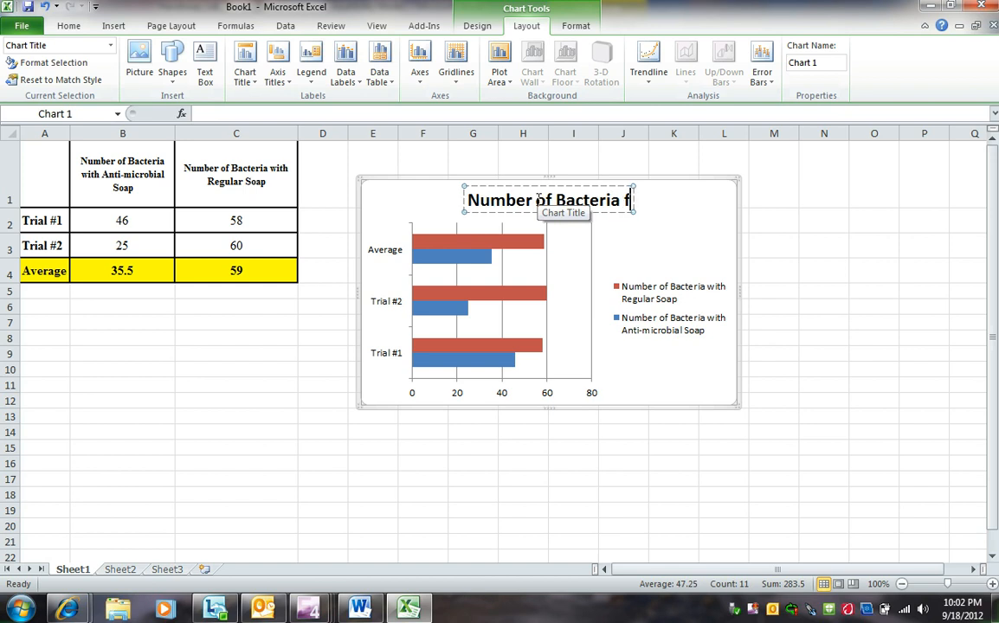
{"action": "type", "text": "or"}
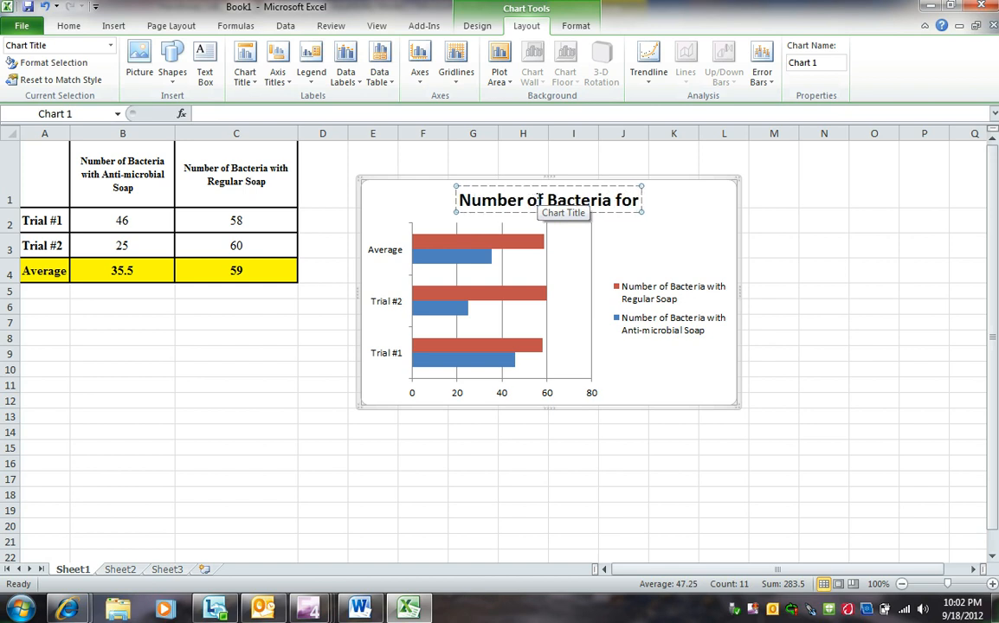
{"action": "key", "text": "BackSpace"}
{"action": "key", "text": "BackSpace"}
{"action": "key", "text": "BackSpace"}
{"action": "key", "text": "BackSpace"}
{"action": "key", "text": "BackSpace"}
{"action": "key", "text": "BackSpace"}
{"action": "key", "text": "BackSpace"}
{"action": "key", "text": "BackSpace"}
{"action": "key", "text": "BackSpace"}
{"action": "key", "text": "BackSpace"}
{"action": "key", "text": "BackSpace"}
{"action": "key", "text": "BackSpace"}
{"action": "key", "text": "BackSpace"}
{"action": "key", "text": "BackSpace"}
{"action": "key", "text": "BackSpace"}
{"action": "key", "text": "BackSpace"}
{"action": "key", "text": "BackSpace"}
{"action": "key", "text": "BackSpace"}
{"action": "key", "text": "BackSpace"}
{"action": "key", "text": "BackSpace"}
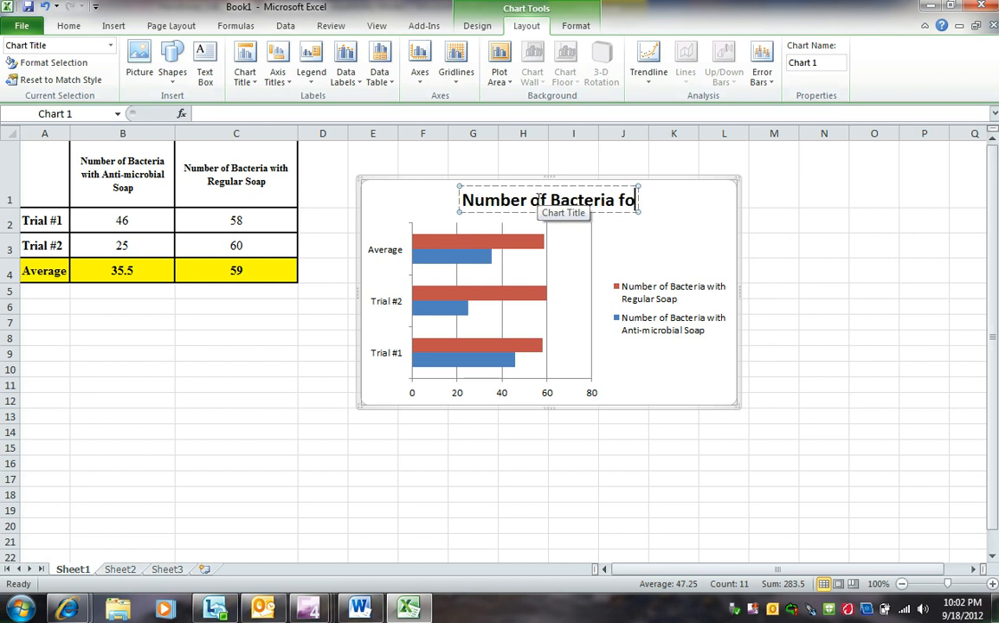
{"action": "key", "text": "BackSpace"}
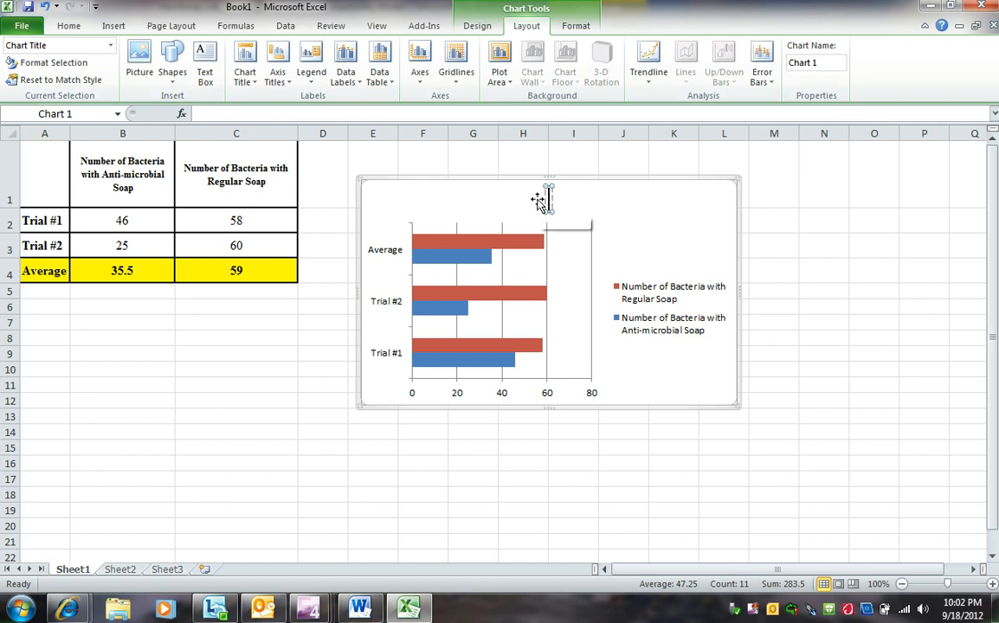
Enter "Effect of Soap Type on Bacteria Number" as the chart title.
{"action": "type", "text": "Effect of Soa"}
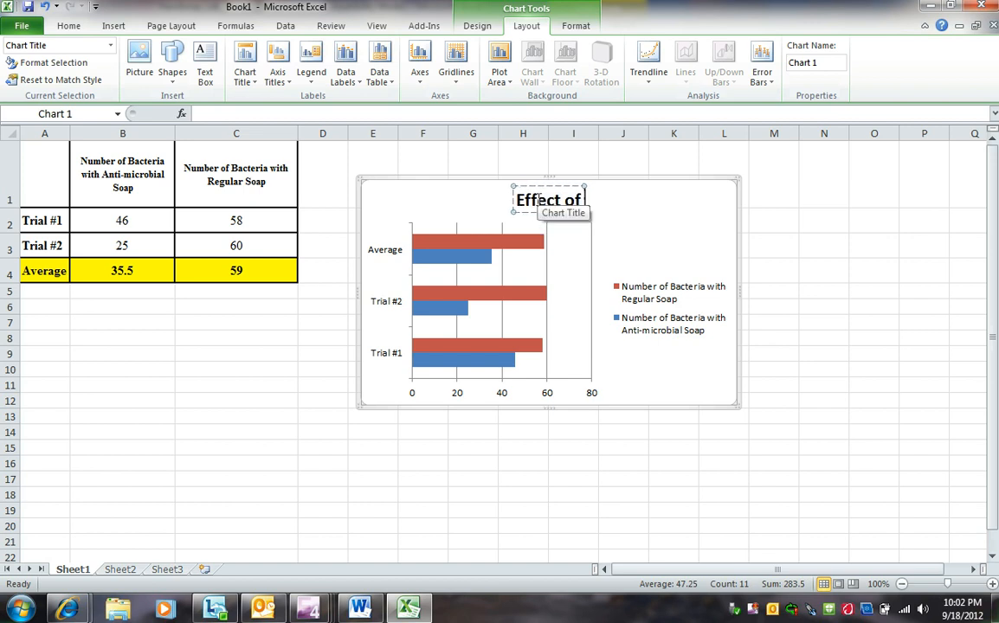
{"action": "key", "text": "BackSpace"}
{"action": "key", "text": "BackSpace"}
{"action": "type", "text": "oa"}
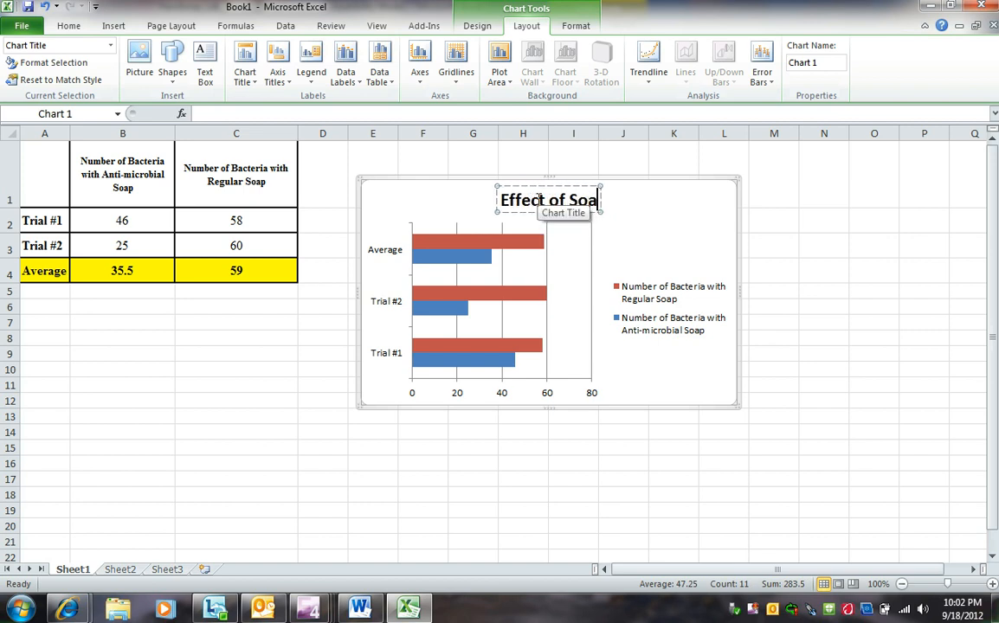
{"action": "type", "text": "p Type on Bacteria"}
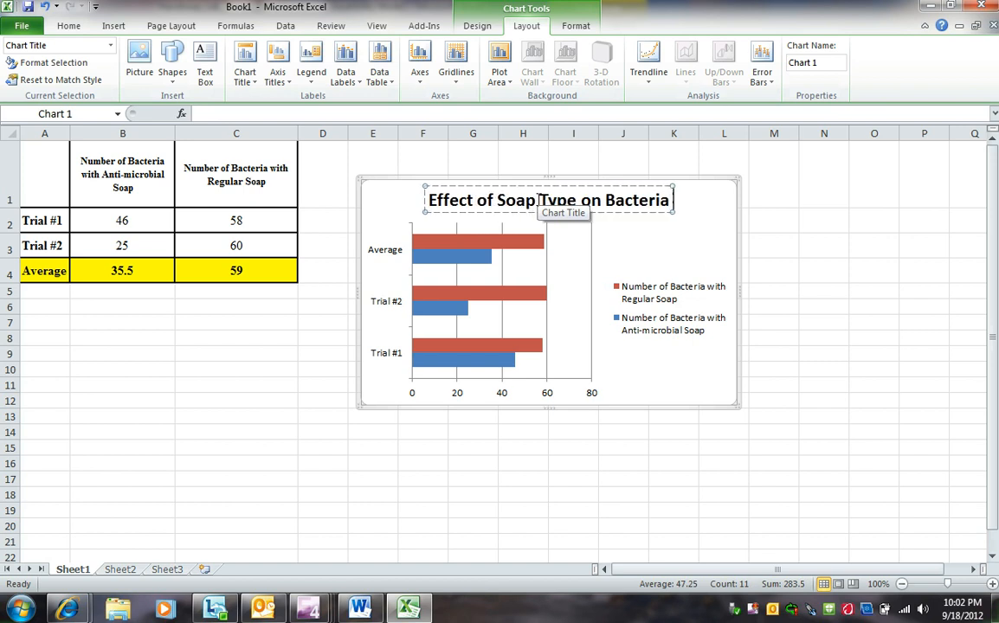
{"action": "type", "text": " Number"}
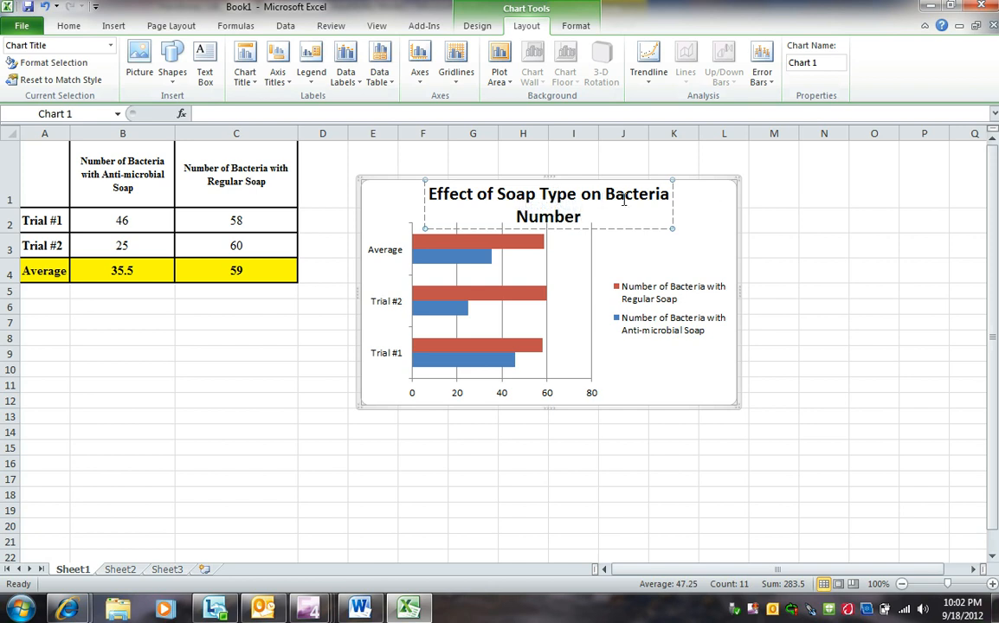
Reduce the font size of the whole chart title to 16.
{"action": "left_click_drag", "start_coordinate": [588, 217], "coordinate": [407, 174]}
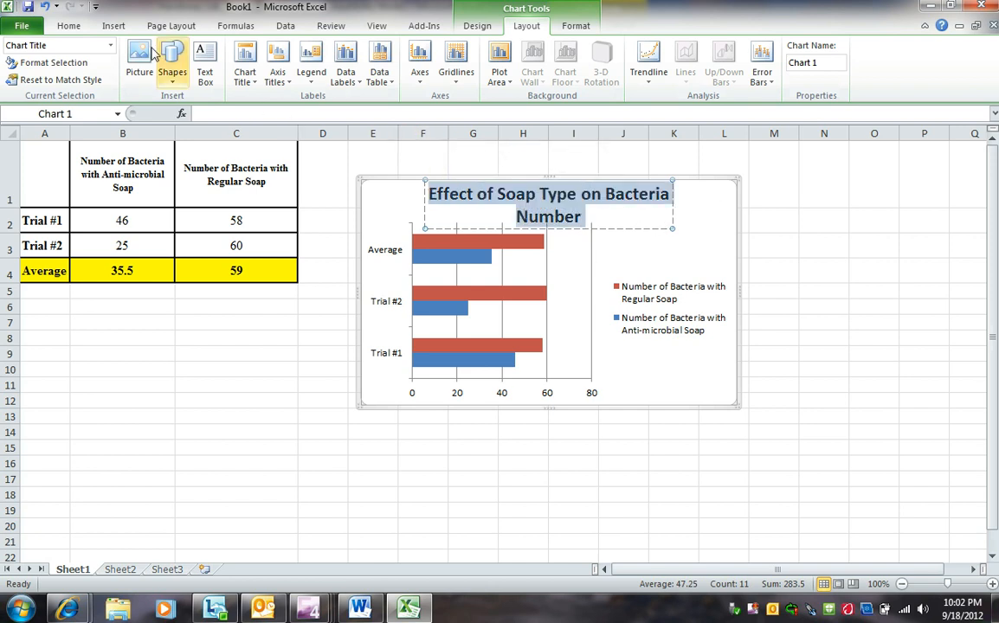
{"action": "left_click", "coordinate": [68, 25]}
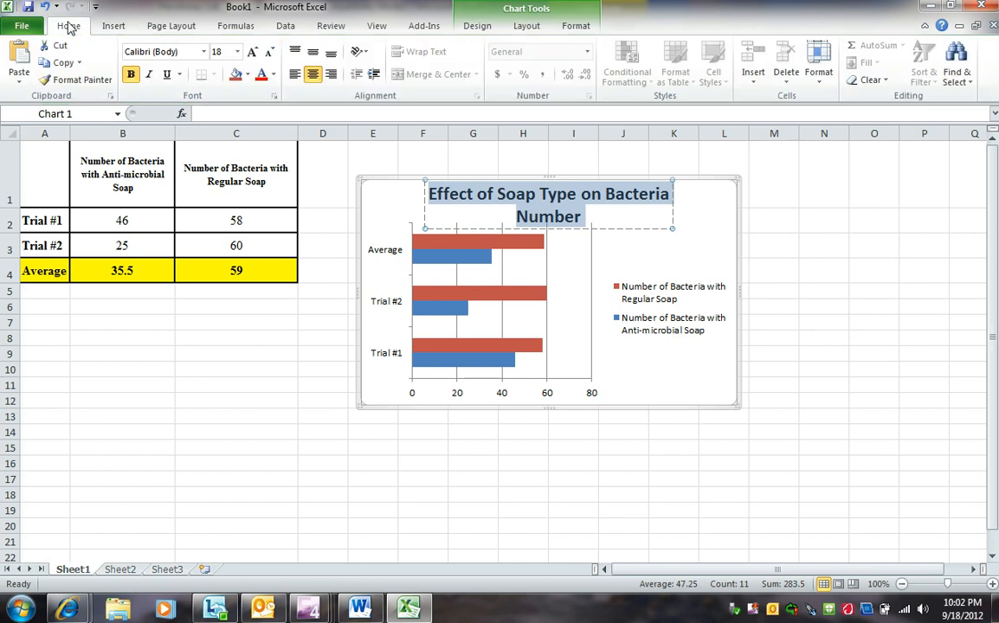
{"action": "left_click", "coordinate": [270, 53]}
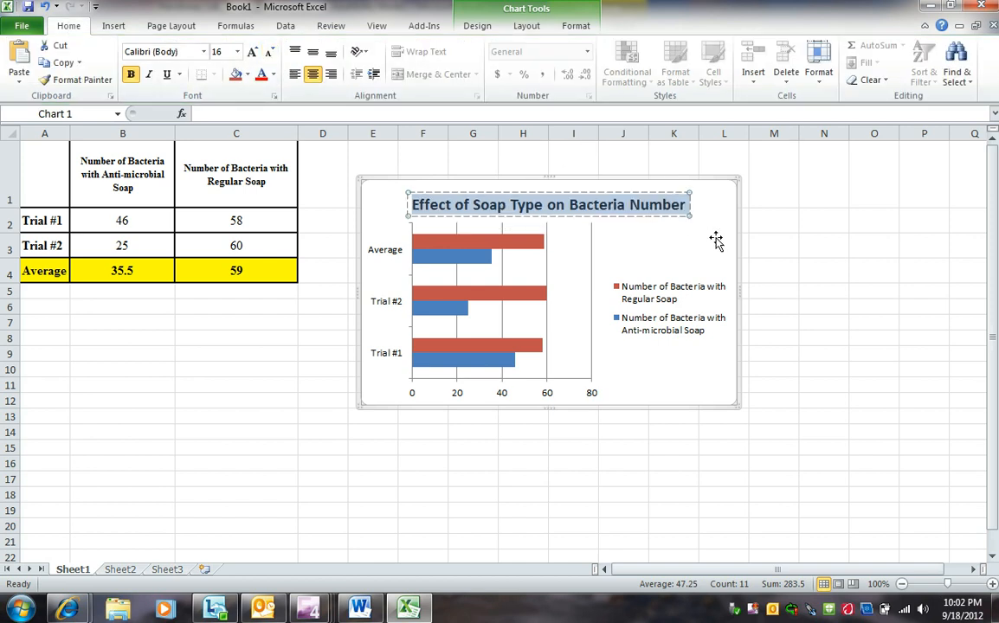
Add a primary horizontal axis title below the axis reading "Bacteria Quantity".
{"action": "left_click", "coordinate": [527, 25]}
{"action": "left_click", "coordinate": [276, 77]}
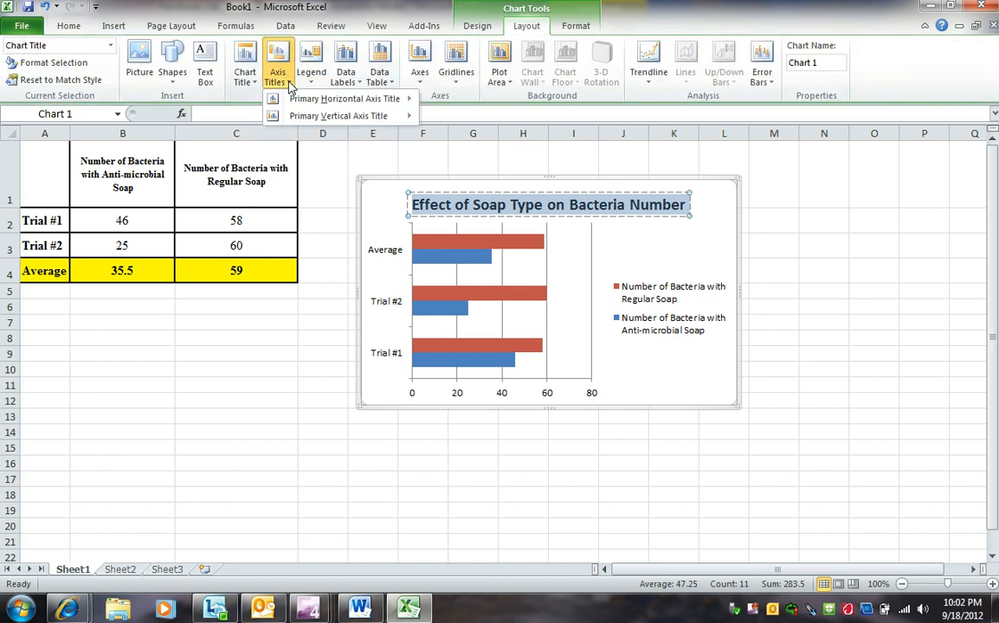
{"action": "mouse_move", "coordinate": [347, 100]}
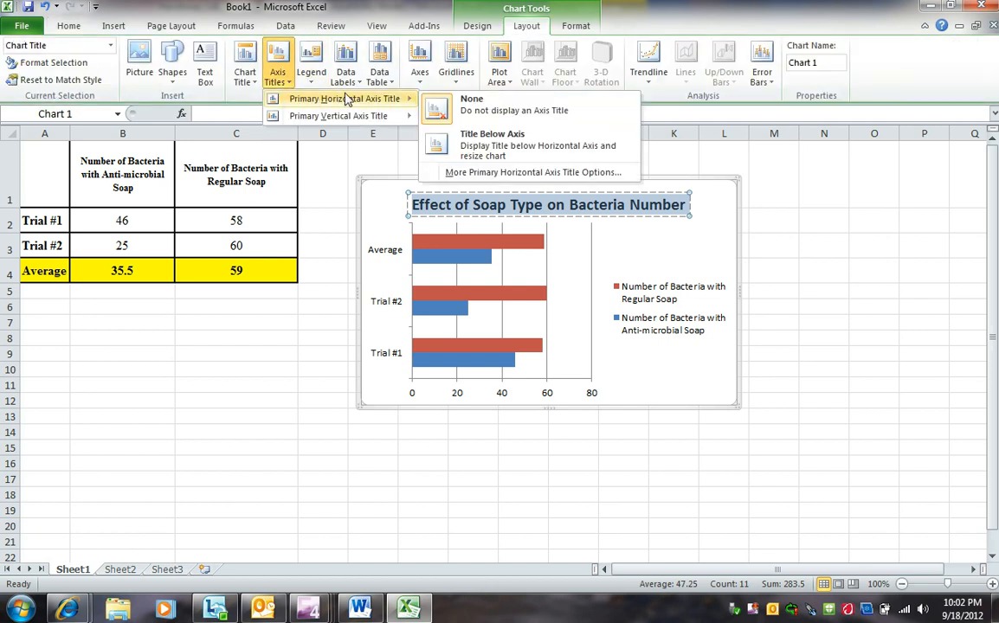
{"action": "left_click", "coordinate": [500, 149]}
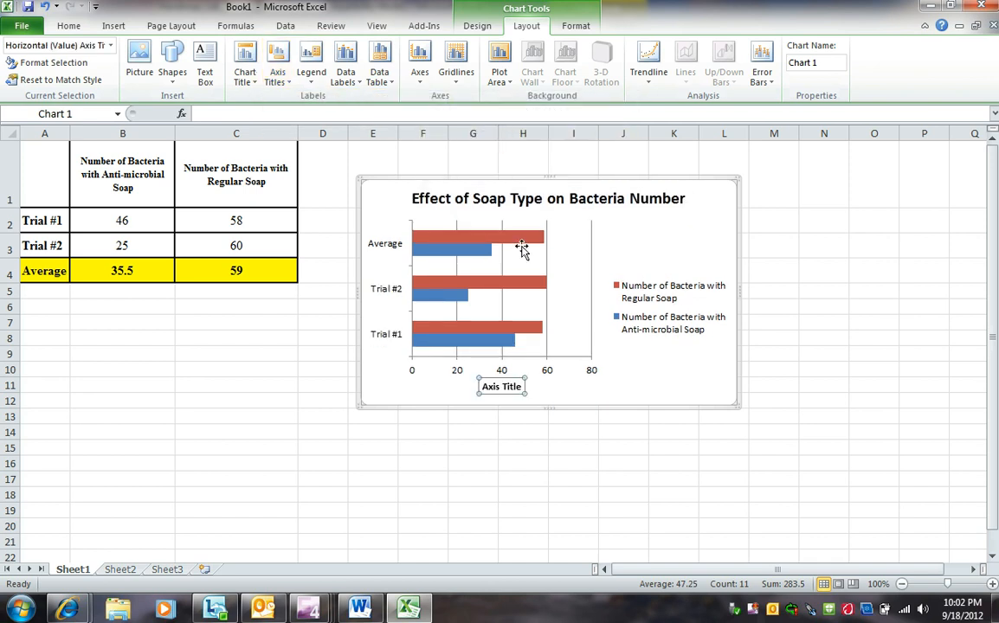
{"action": "triple_click", "coordinate": [495, 387]}
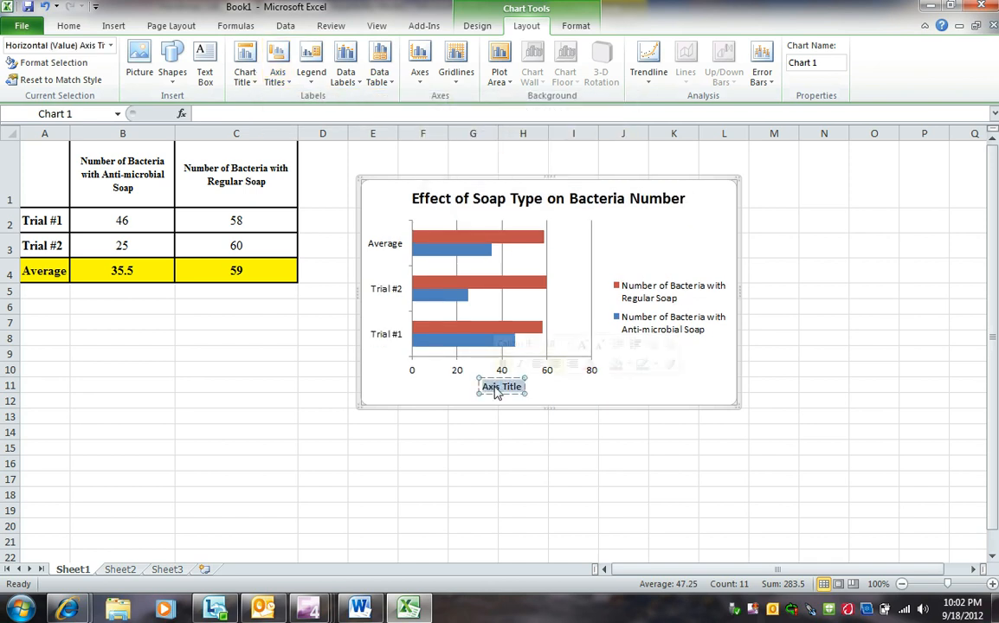
{"action": "type", "text": "Bacteri"}
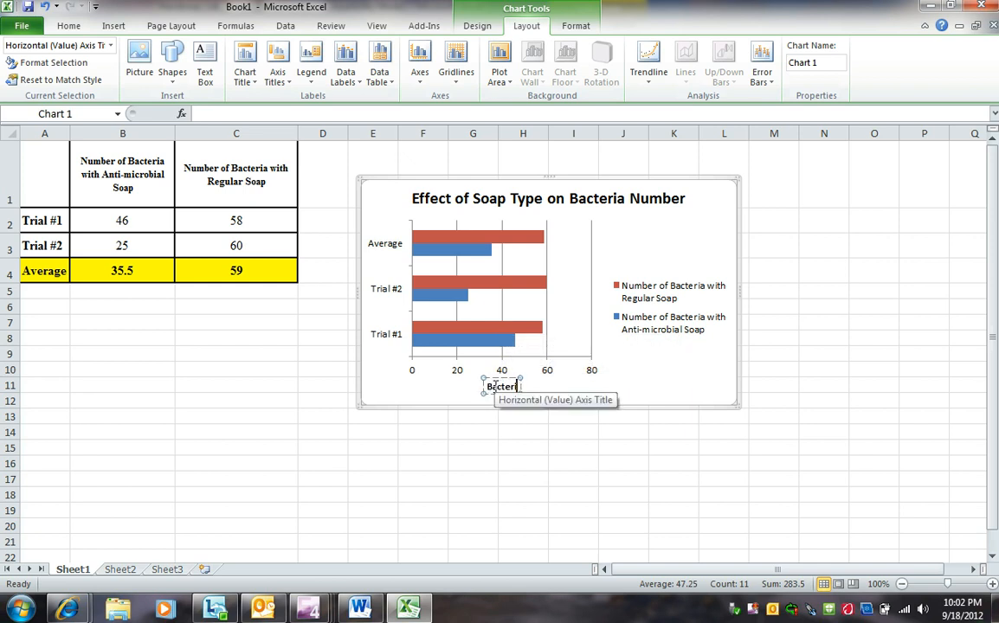
{"action": "type", "text": "a Qua"}
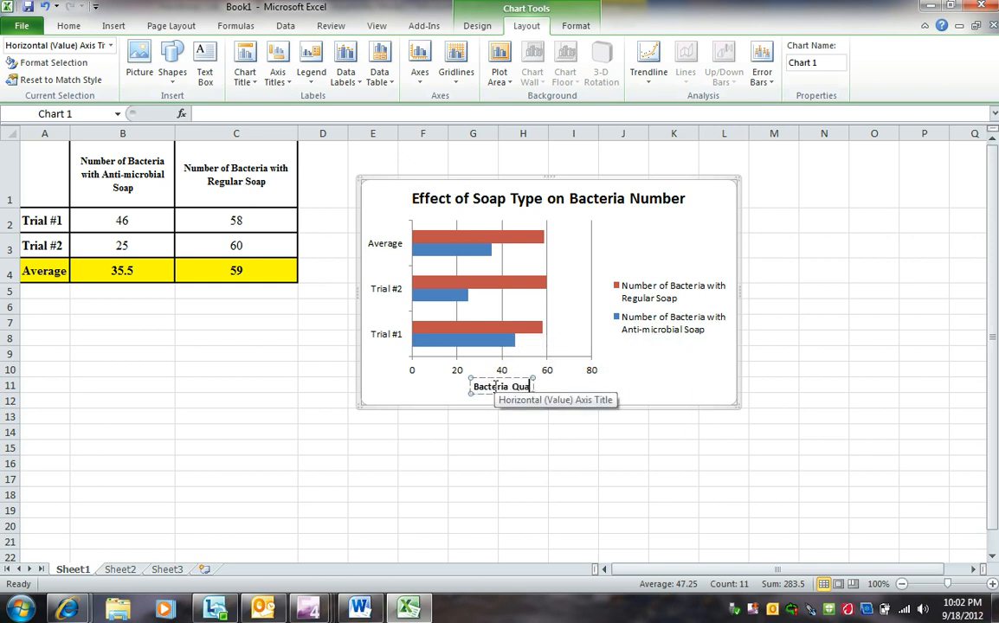
{"action": "type", "text": "ntify"}
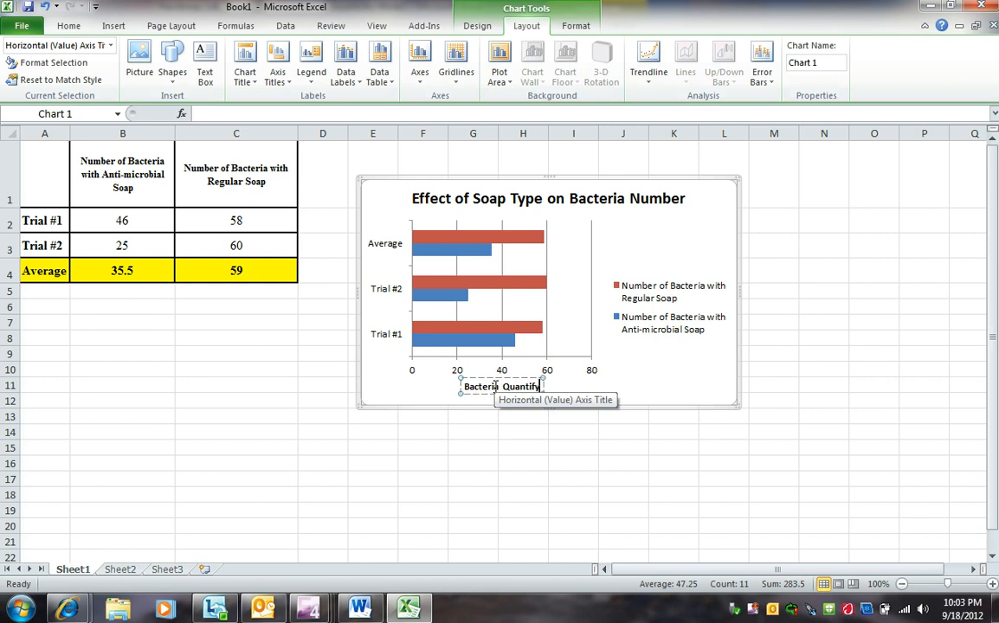
{"action": "key", "text": "BackSpace"}
{"action": "key", "text": "BackSpace"}
{"action": "type", "text": "ty"}
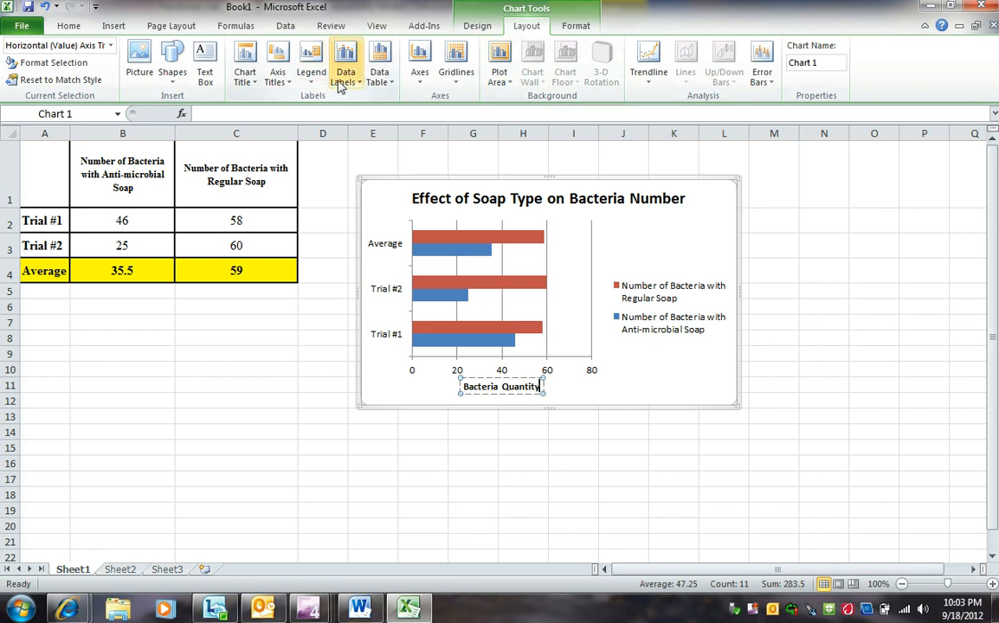
Add a primary vertical axis title in the Vertical Title style reading "Students".
{"action": "left_click", "coordinate": [277, 76]}
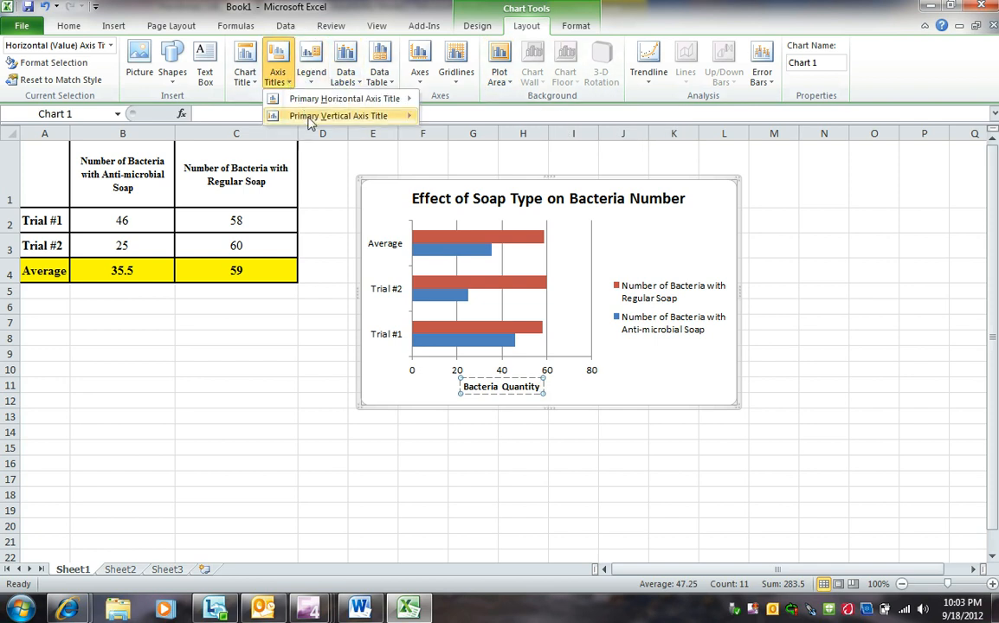
{"action": "mouse_move", "coordinate": [317, 117]}
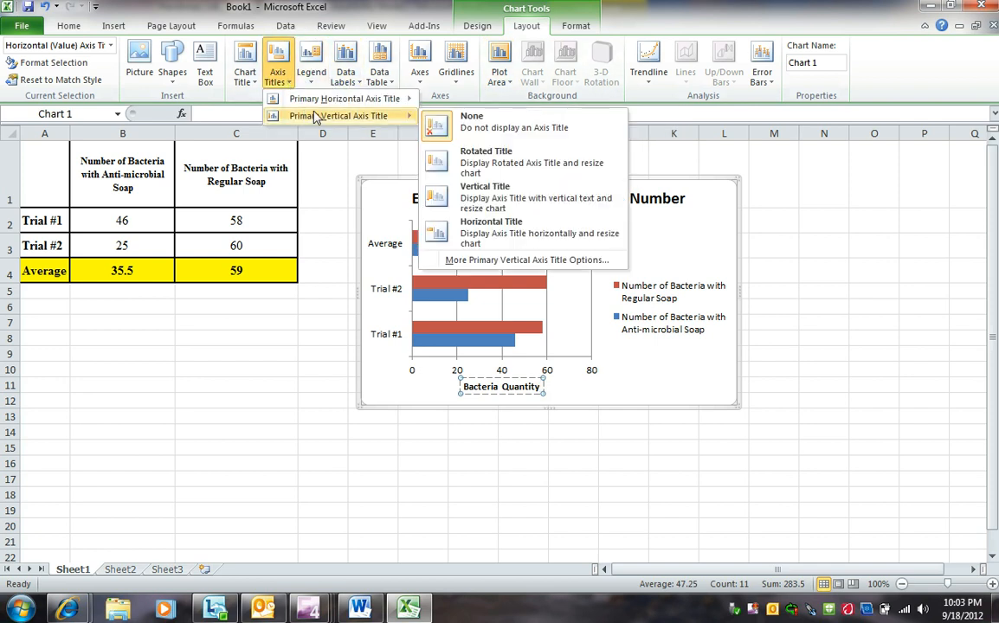
{"action": "left_click", "coordinate": [534, 201]}
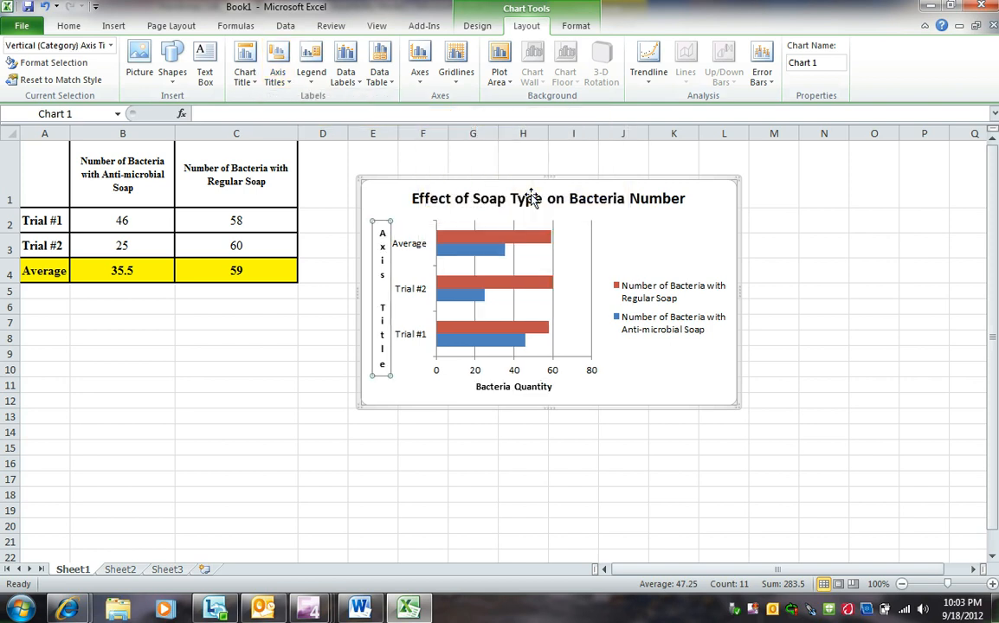
{"action": "triple_click", "coordinate": [381, 277]}
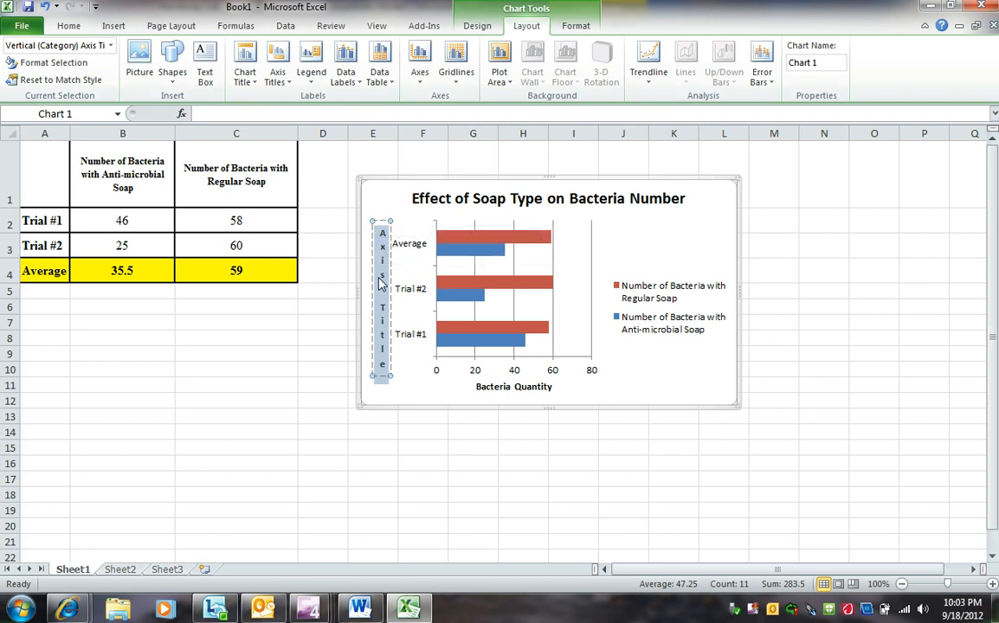
{"action": "type", "text": "Studen"}
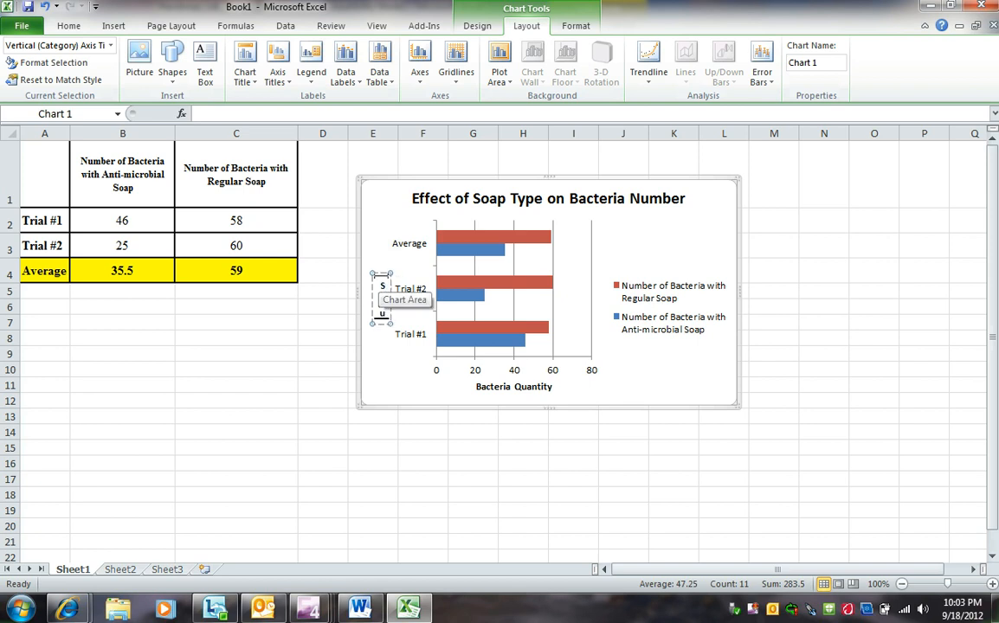
{"action": "type", "text": "t "}
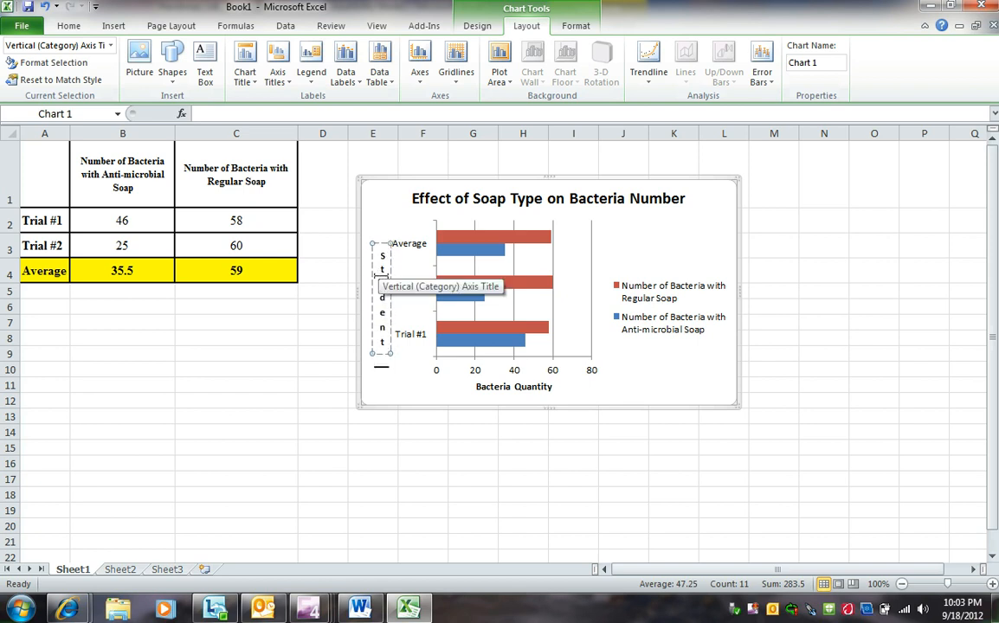
{"action": "type", "text": "s"}
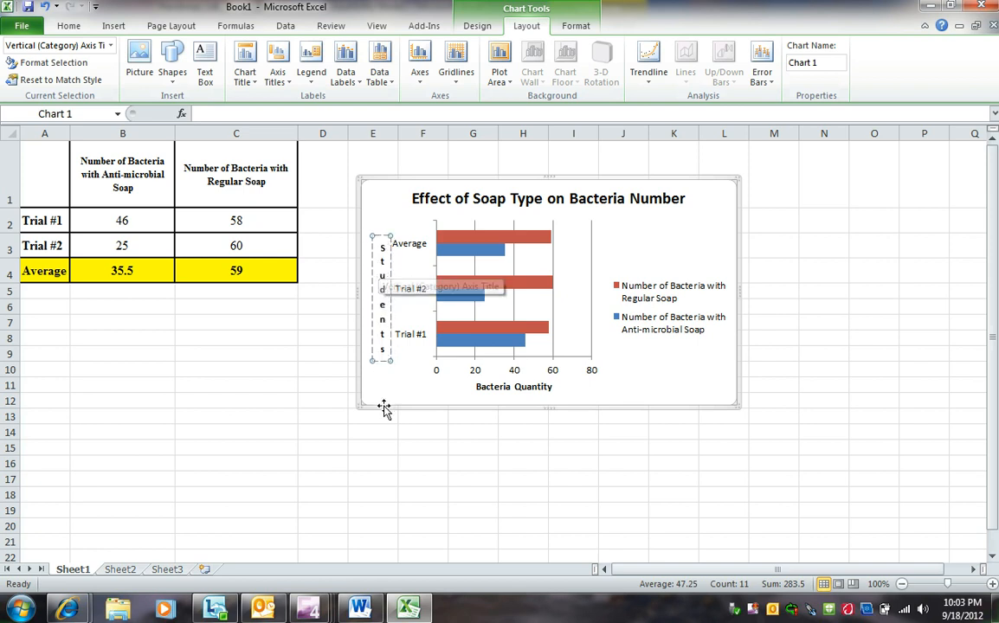
{"action": "left_click", "coordinate": [402, 395]}
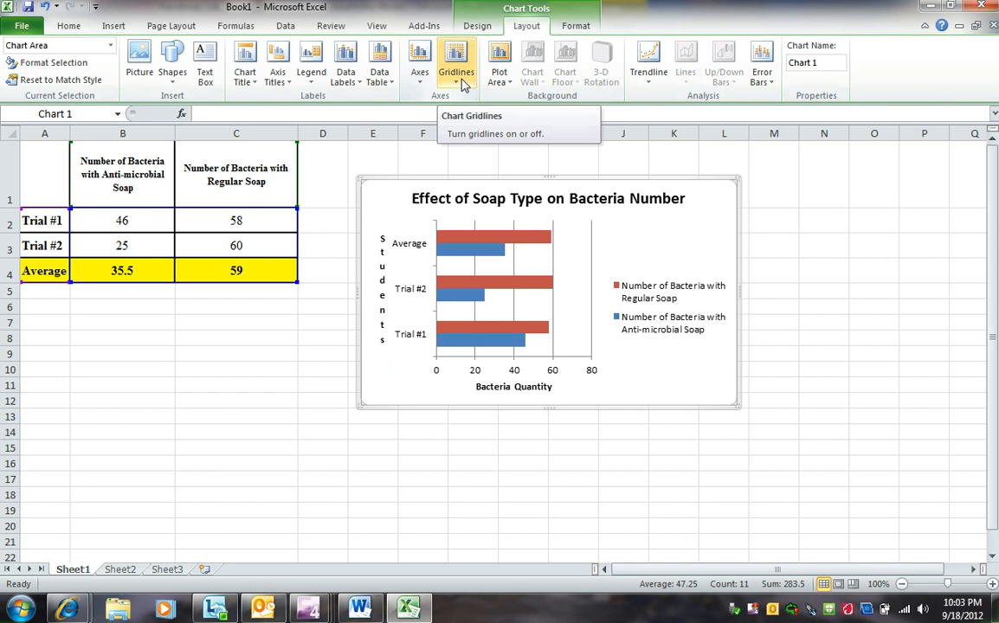
Try the chart's data labels at Inside End and Outside End, and turn them off again.
{"action": "left_click", "coordinate": [357, 80]}
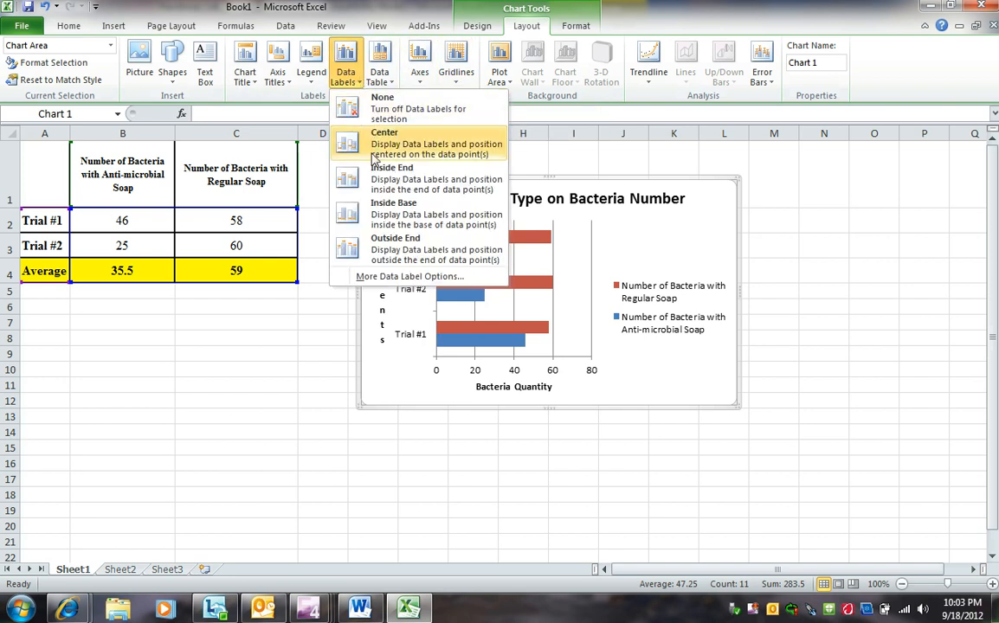
{"action": "left_click", "coordinate": [382, 186]}
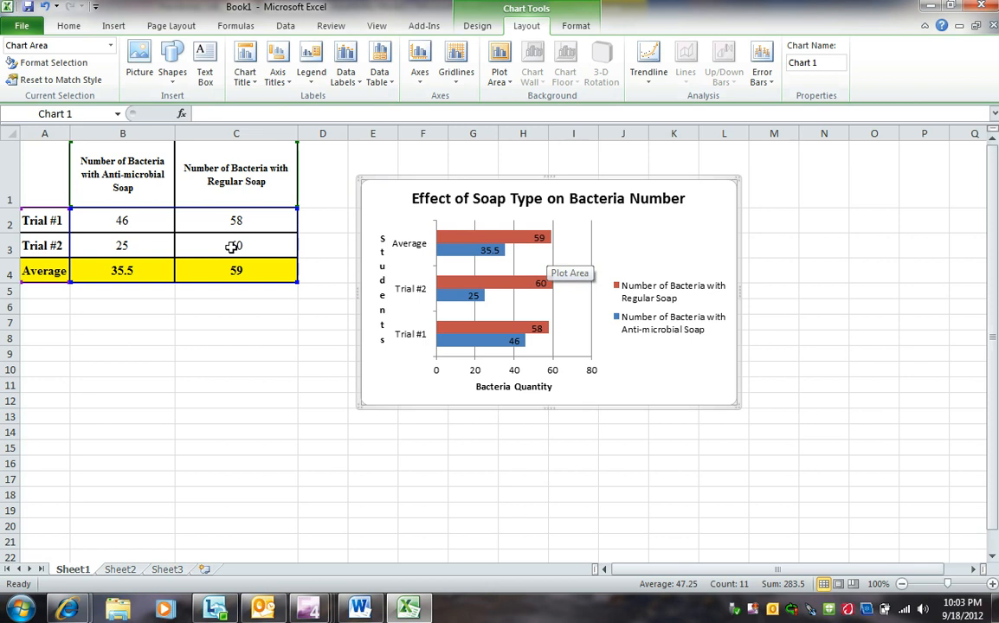
{"action": "mouse_move", "coordinate": [523, 292]}
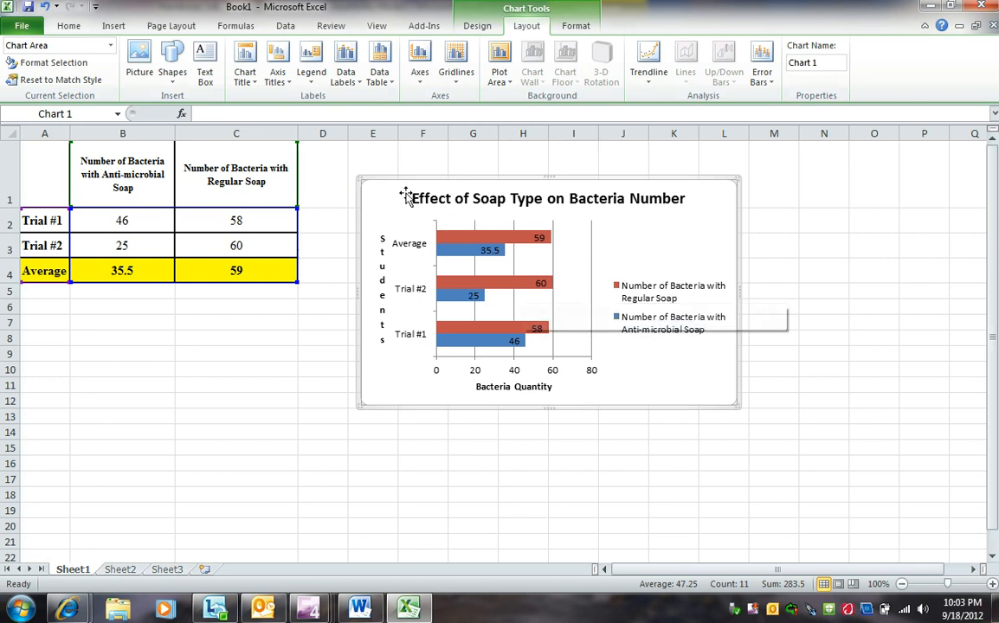
{"action": "left_click", "coordinate": [353, 82]}
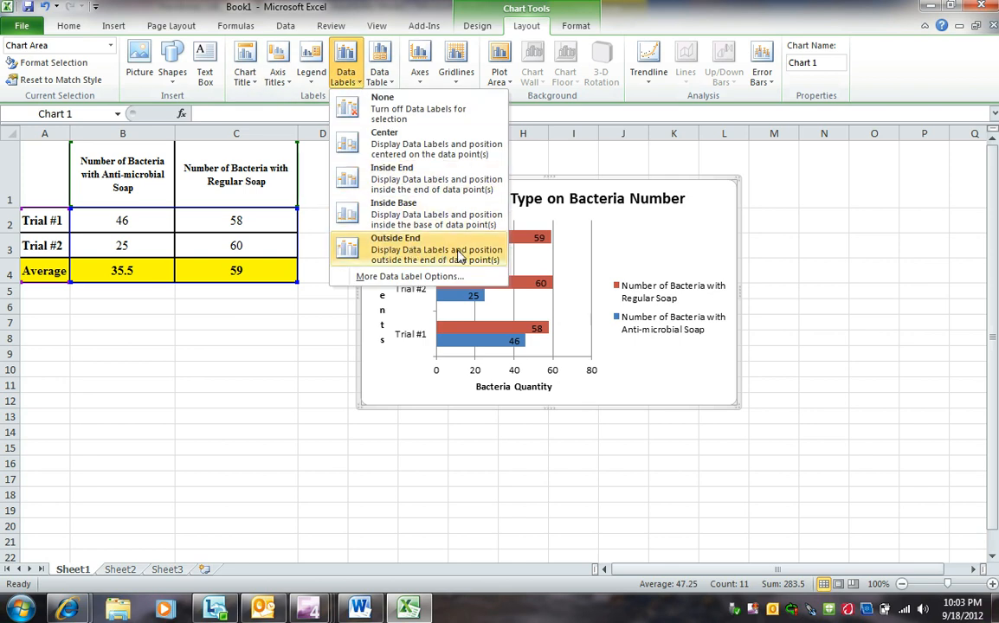
{"action": "left_click", "coordinate": [460, 257]}
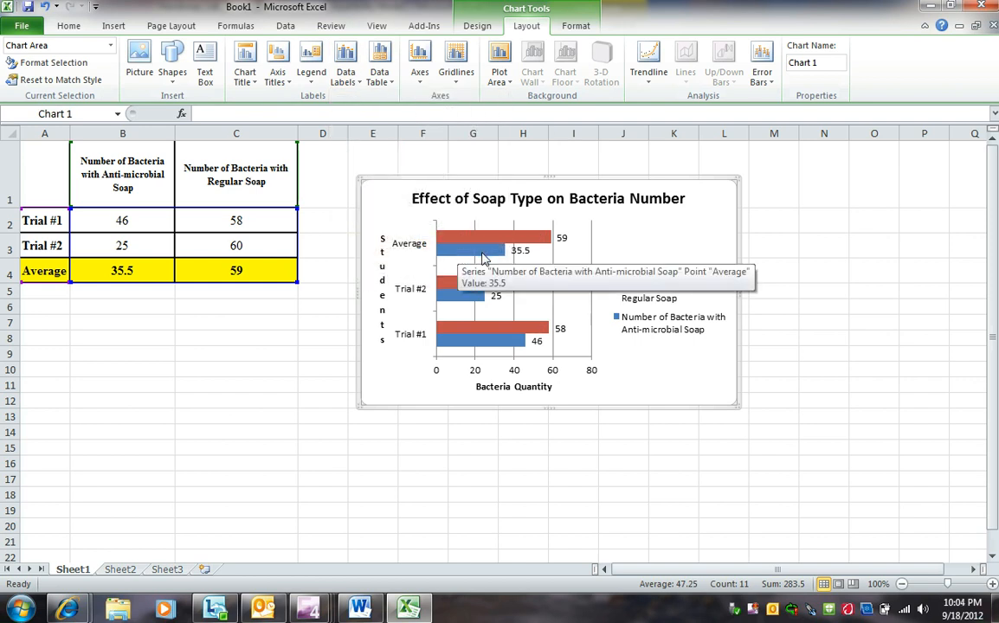
{"action": "left_click", "coordinate": [351, 84]}
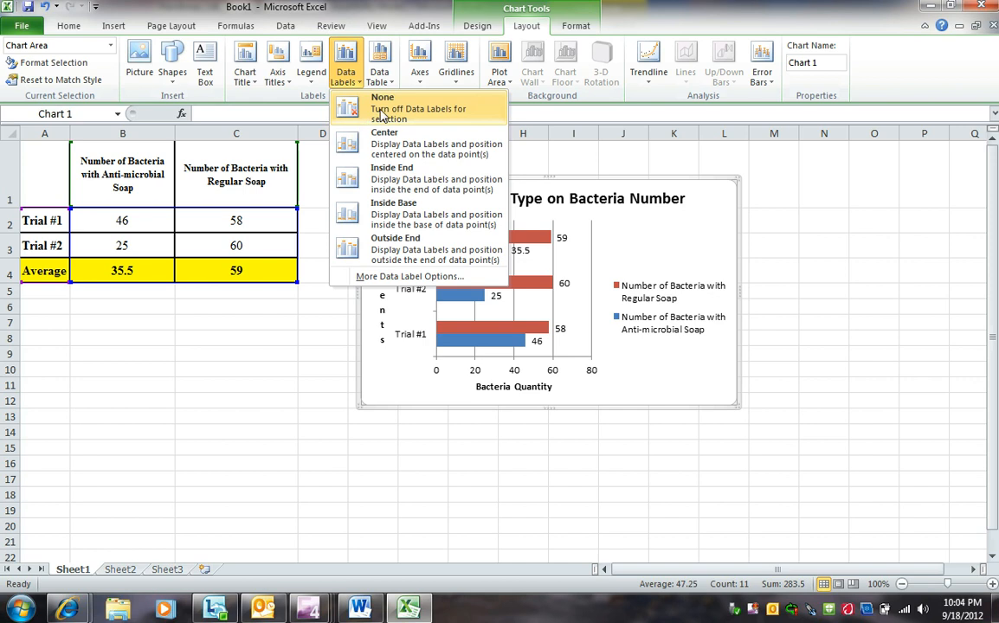
{"action": "left_click", "coordinate": [350, 103]}
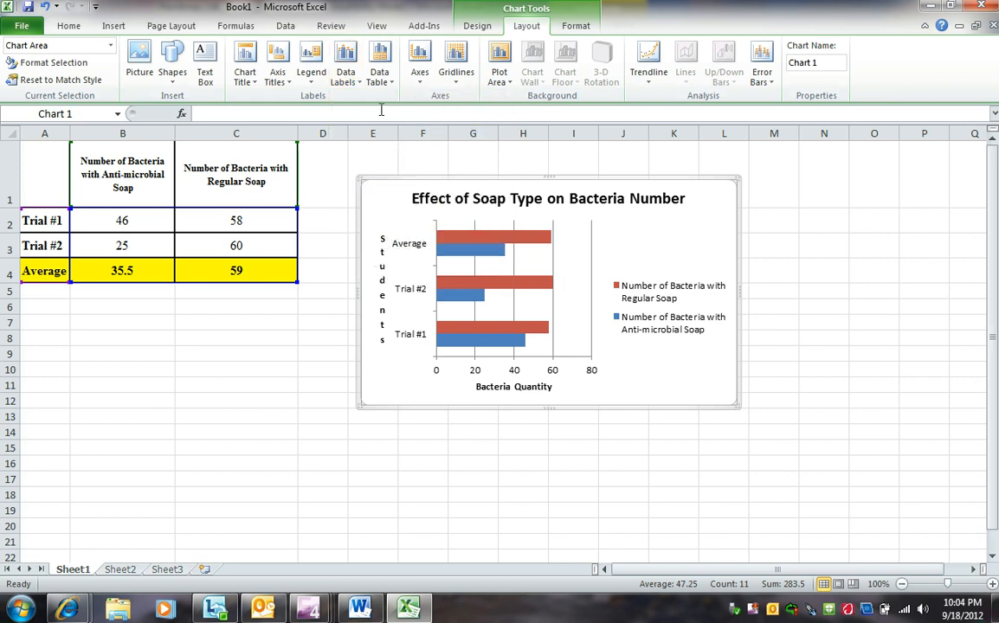
Display data labels on the chart's bars at the Outside End position.
{"action": "left_click", "coordinate": [347, 76]}
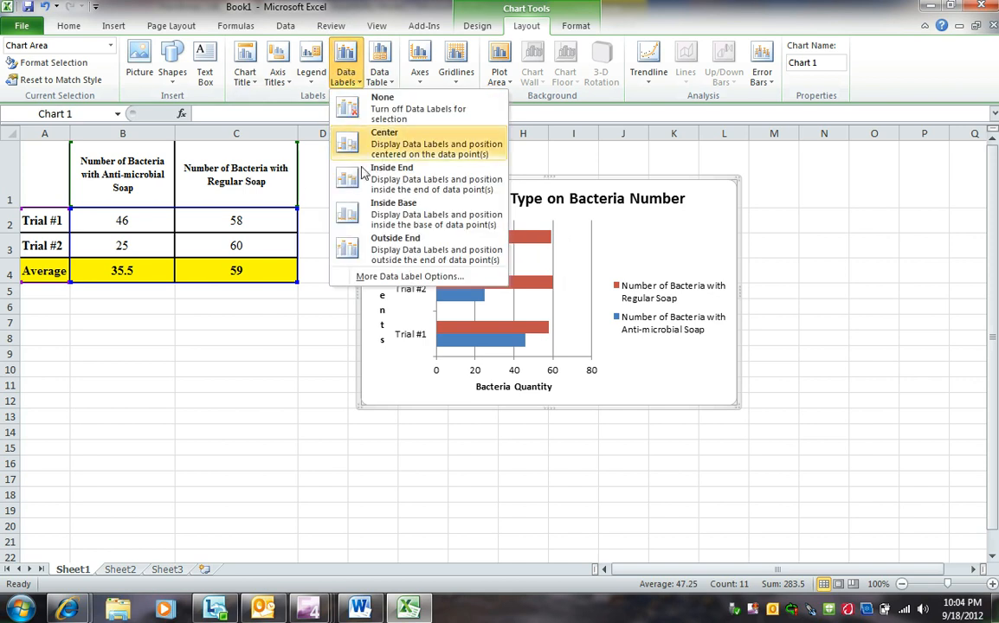
{"action": "left_click", "coordinate": [383, 249]}
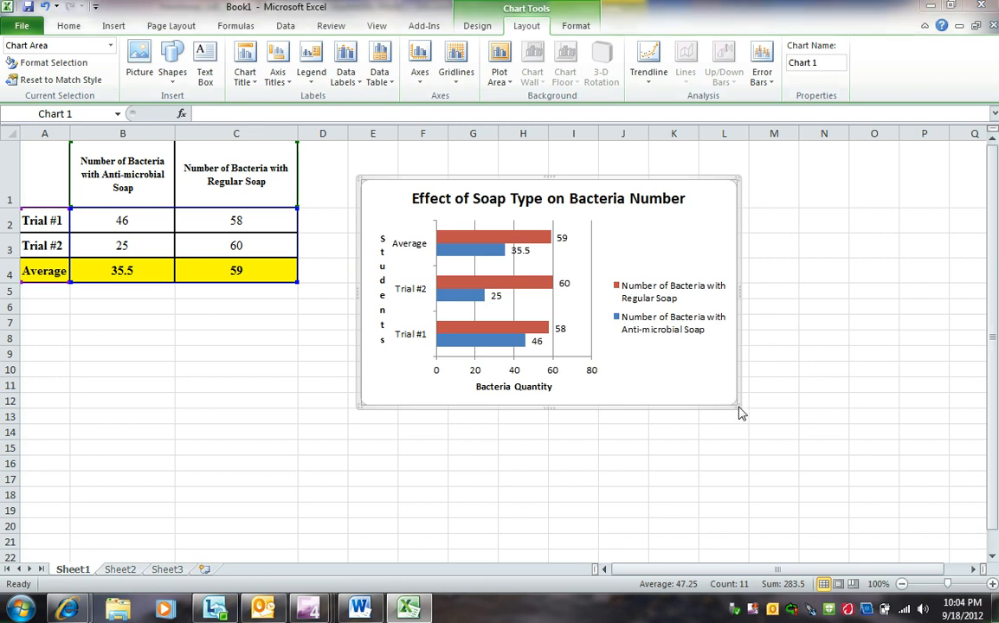
Paste the copied bar chart into the Word document Handsoap_Lab_Design_Template.doc, two lines below "Trials = lab partners".
{"action": "key", "text": "alt+Tab"}
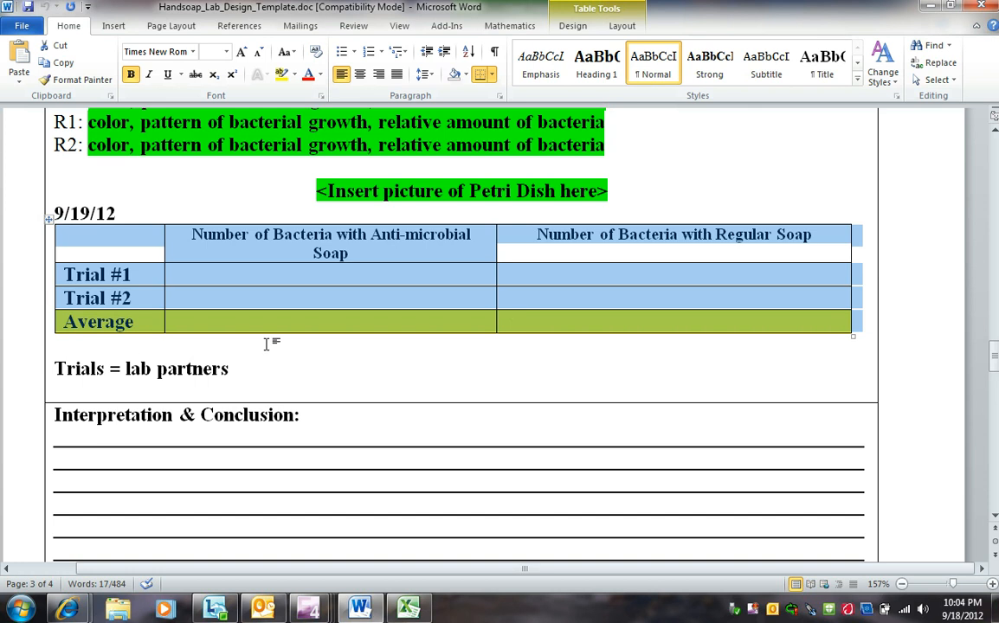
{"action": "left_click", "coordinate": [266, 365]}
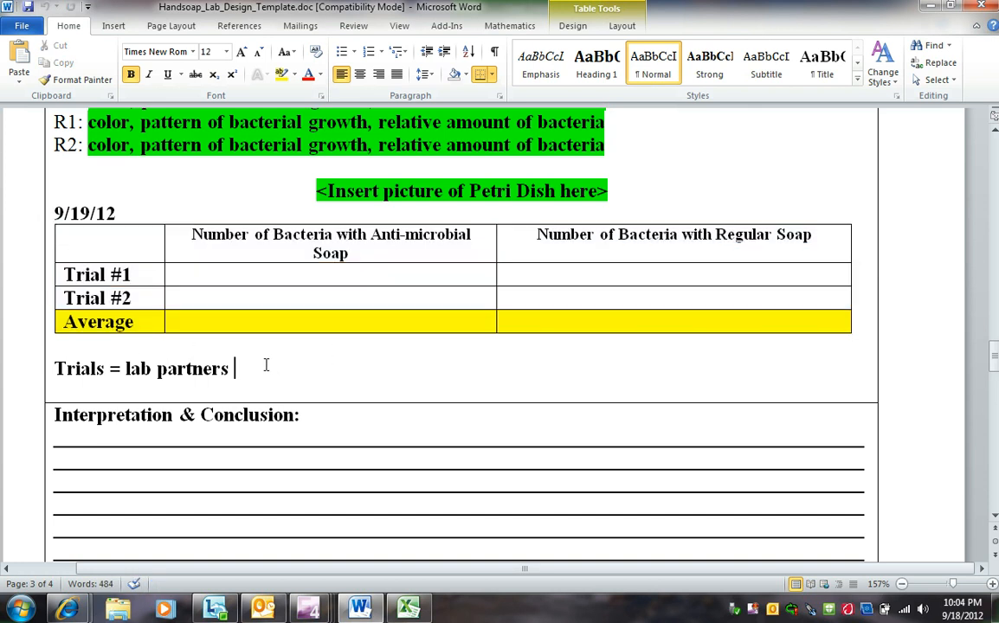
{"action": "key", "text": "Return"}
{"action": "key", "text": "Return"}
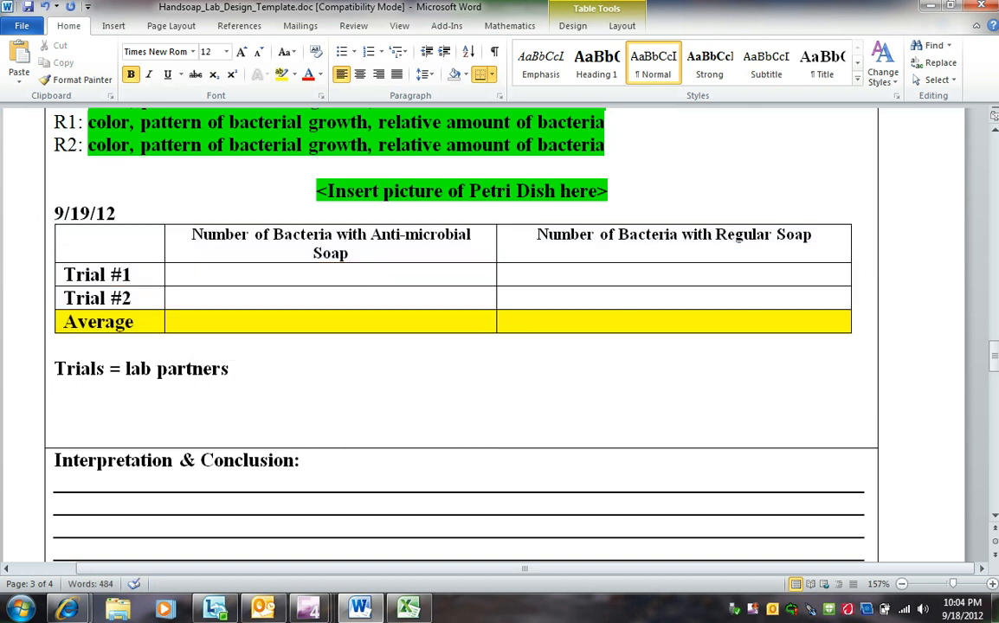
{"action": "key", "text": "ctrl+v"}
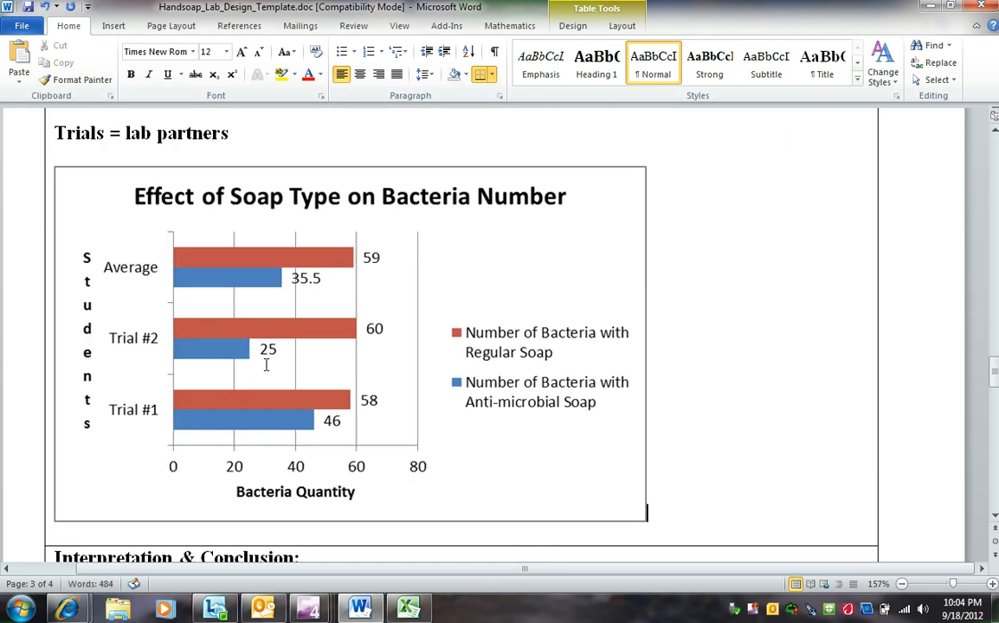
Scale the pasted chart down proportionally so it is slightly smaller above the Interpretation & Conclusion section.
{"action": "left_click", "coordinate": [639, 518]}
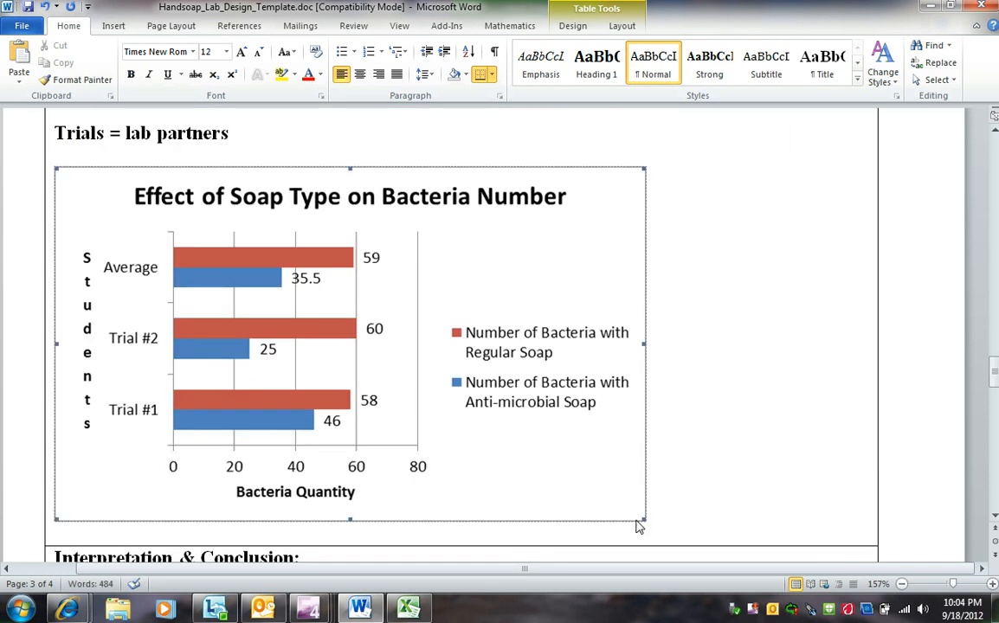
{"action": "left_click_drag", "start_coordinate": [620, 496], "coordinate": [580, 460]}
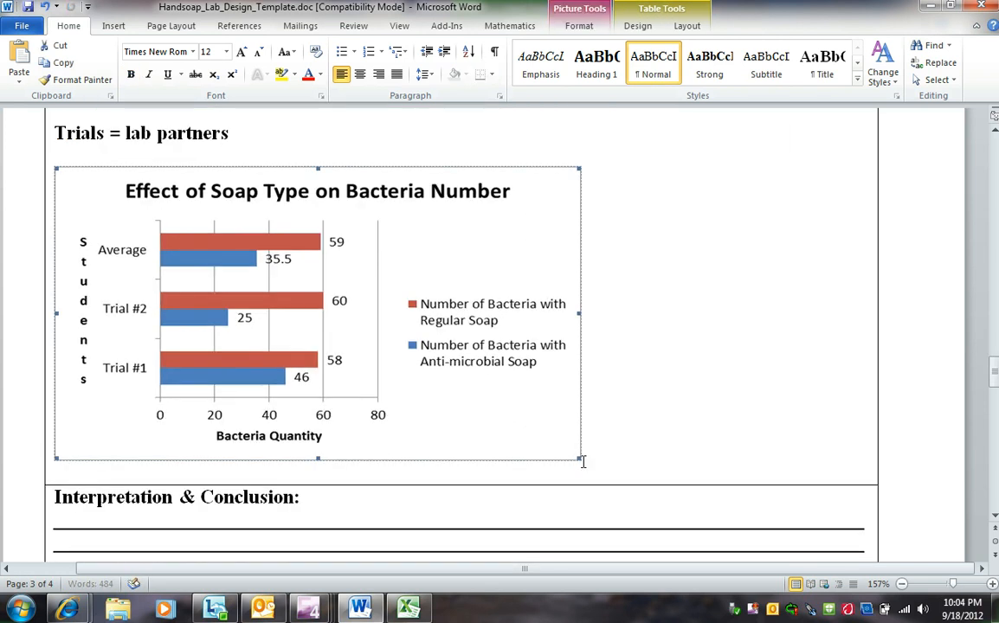
{"action": "mouse_move", "coordinate": [995, 374]}
{"action": "left_mouse_down"}
{"action": "mouse_move", "coordinate": [995, 351]}
{"action": "mouse_move", "coordinate": [995, 367]}
{"action": "left_mouse_up"}
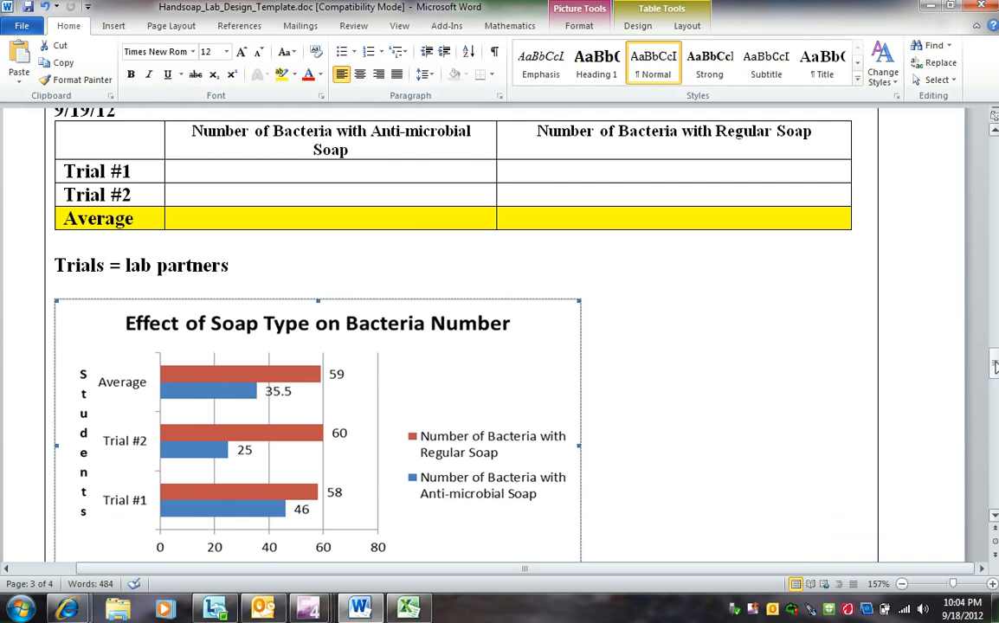